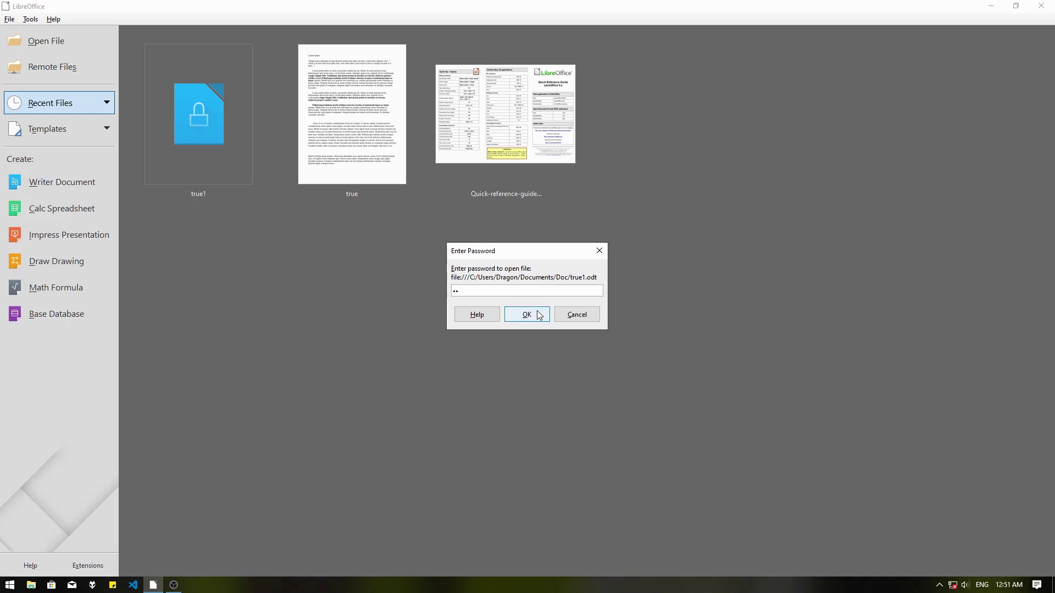
# Confirm the open password so true1.odt opens showing its Lorem Ipsum text.
pyautogui.click(539, 314)
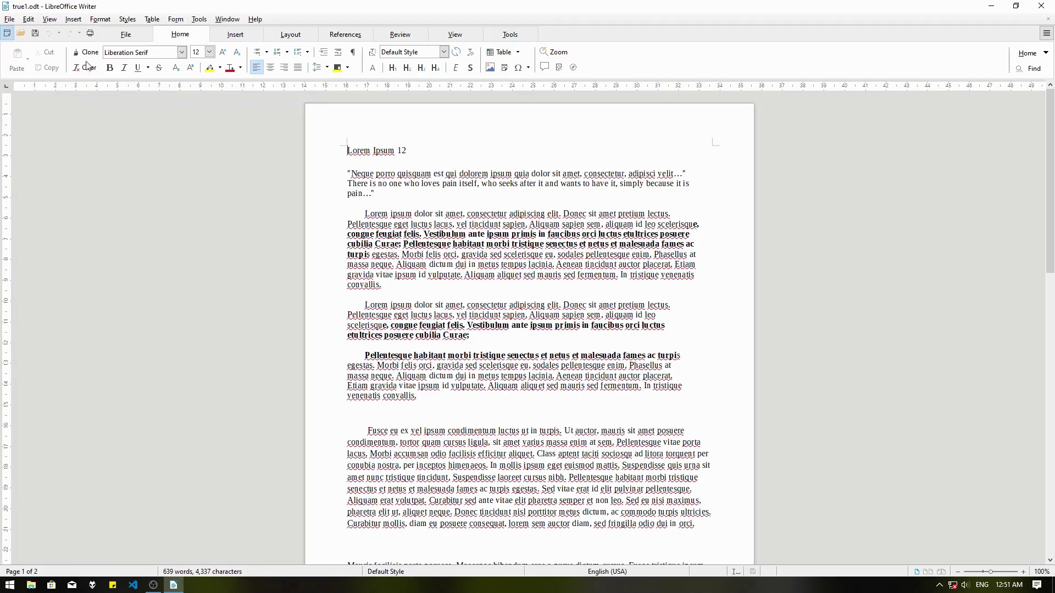
pyautogui.click(11, 20)
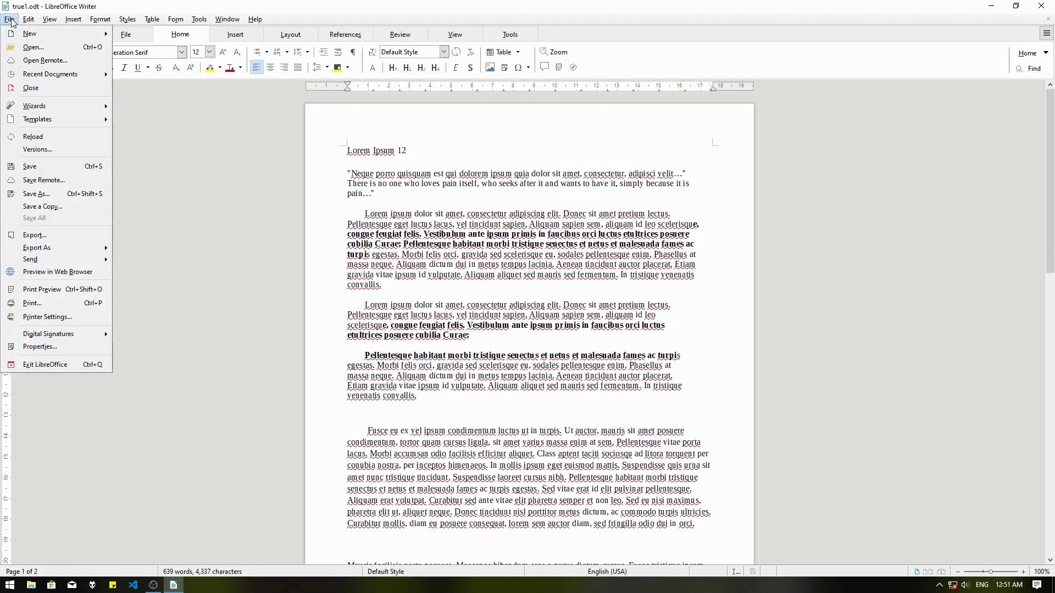
pyautogui.click(51, 196)
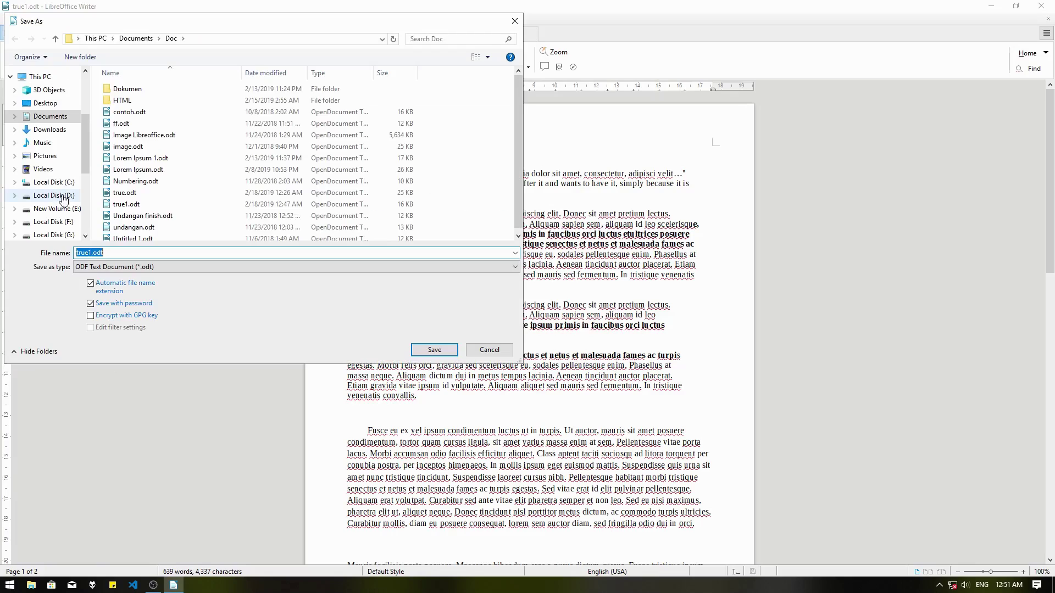
pyautogui.click(142, 306)
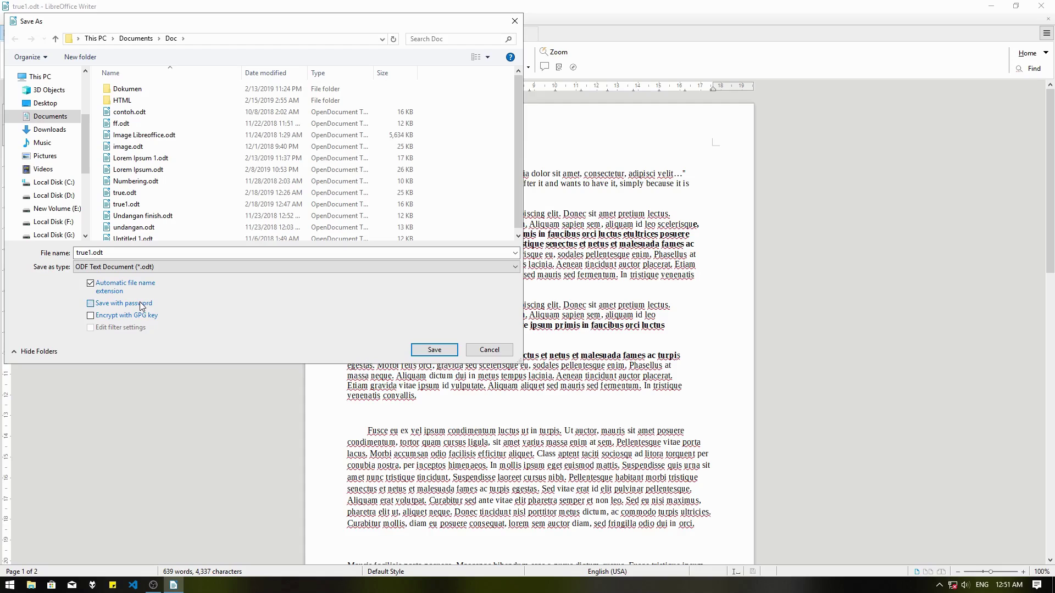
pyautogui.click(439, 350)
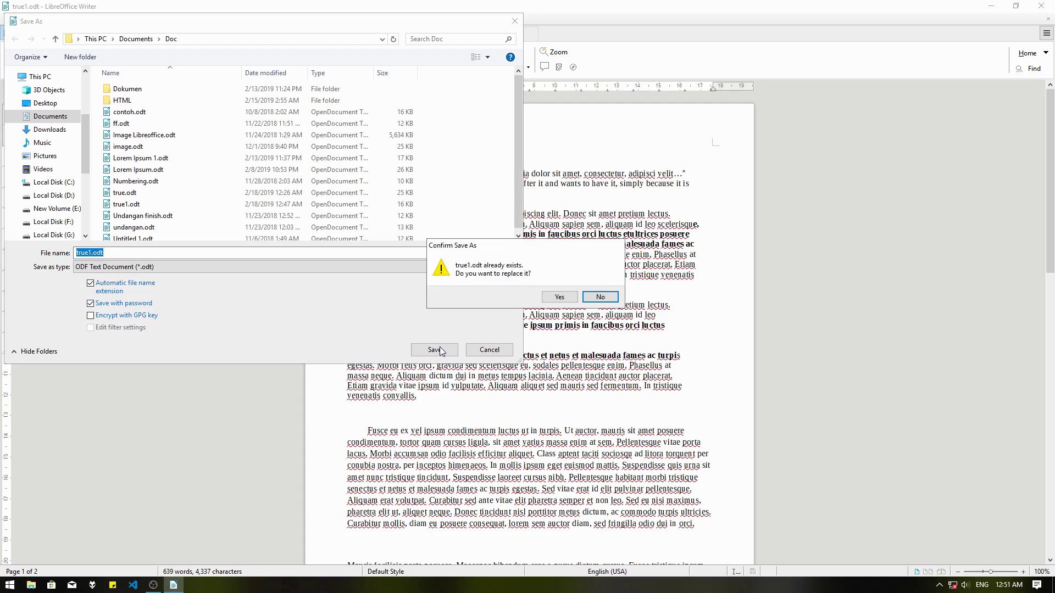
pyautogui.click(568, 300)
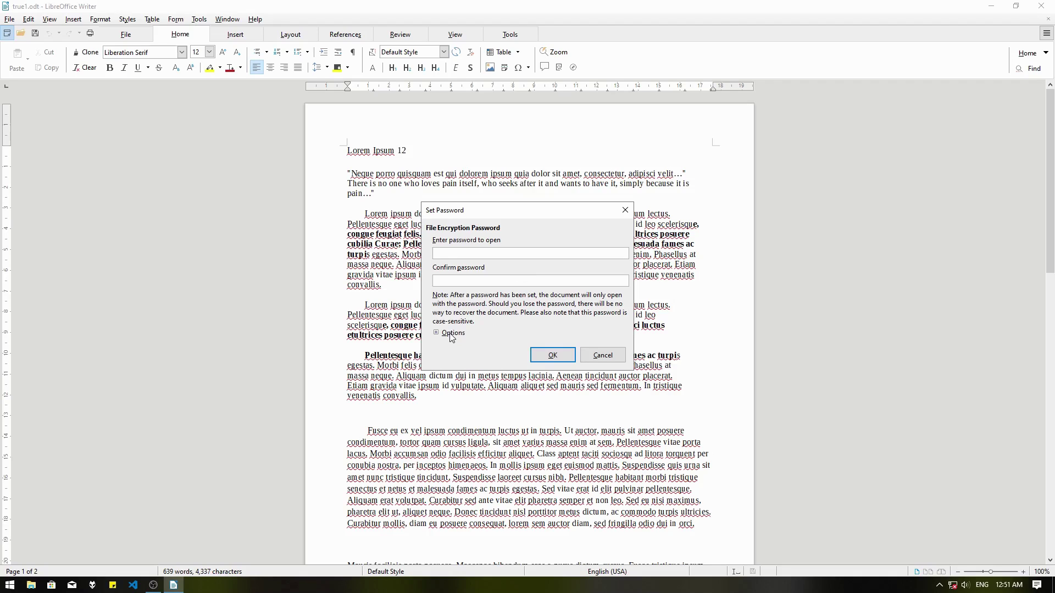
pyautogui.click(451, 334)
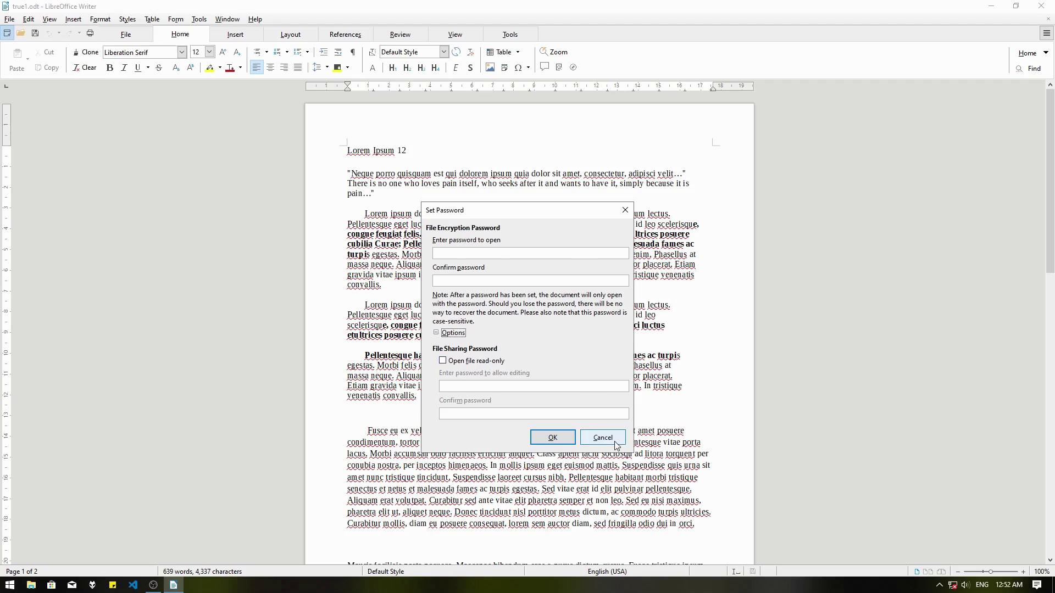
pyautogui.click(599, 437)
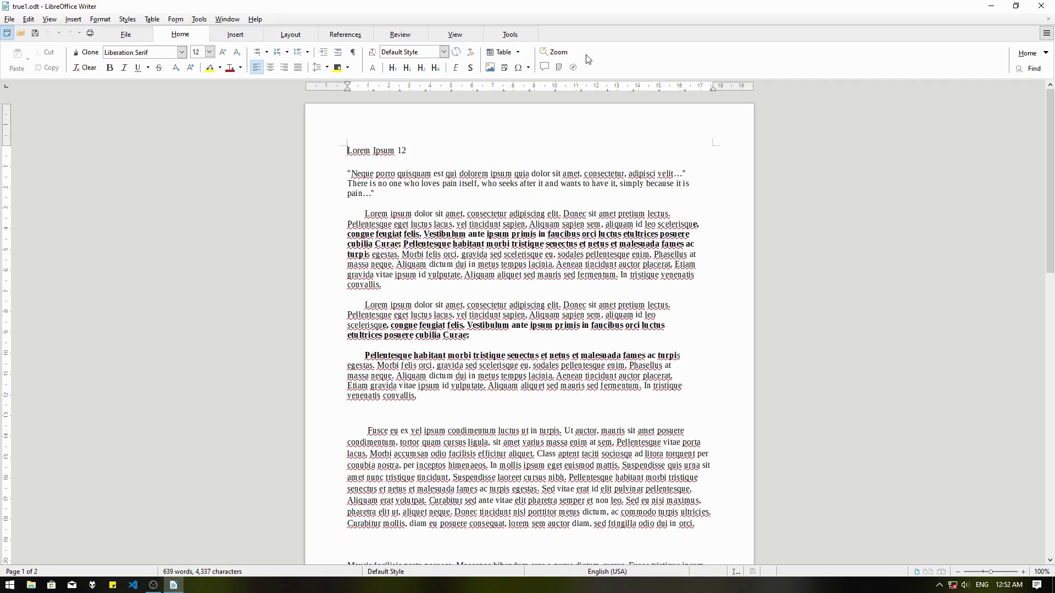
# Save over true1.odt with 'Open file read-only' ticked and no passwords set.
pyautogui.click(9, 19)
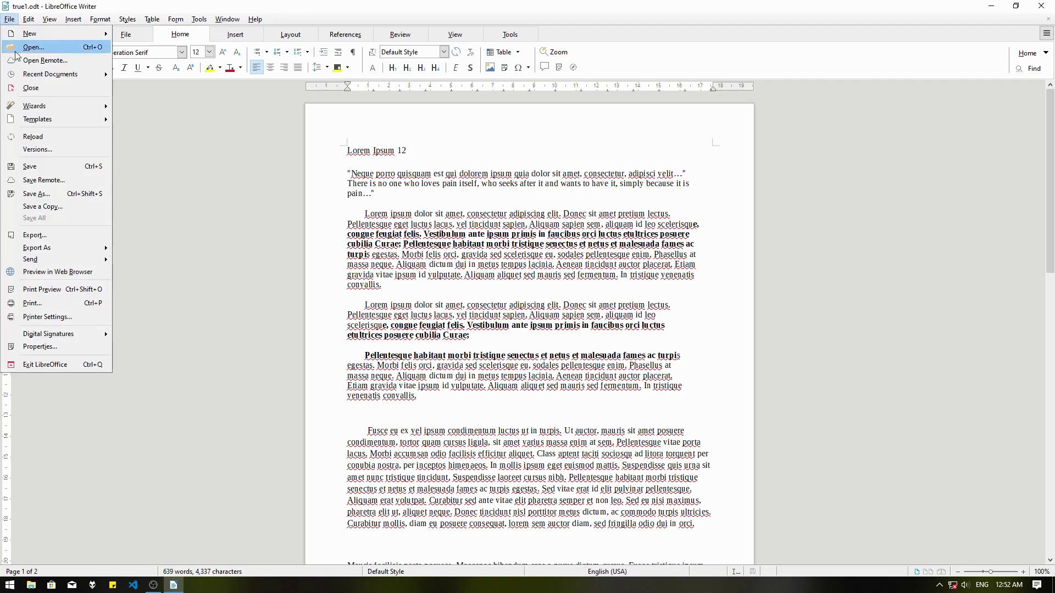
pyautogui.click(69, 195)
pyautogui.click(445, 353)
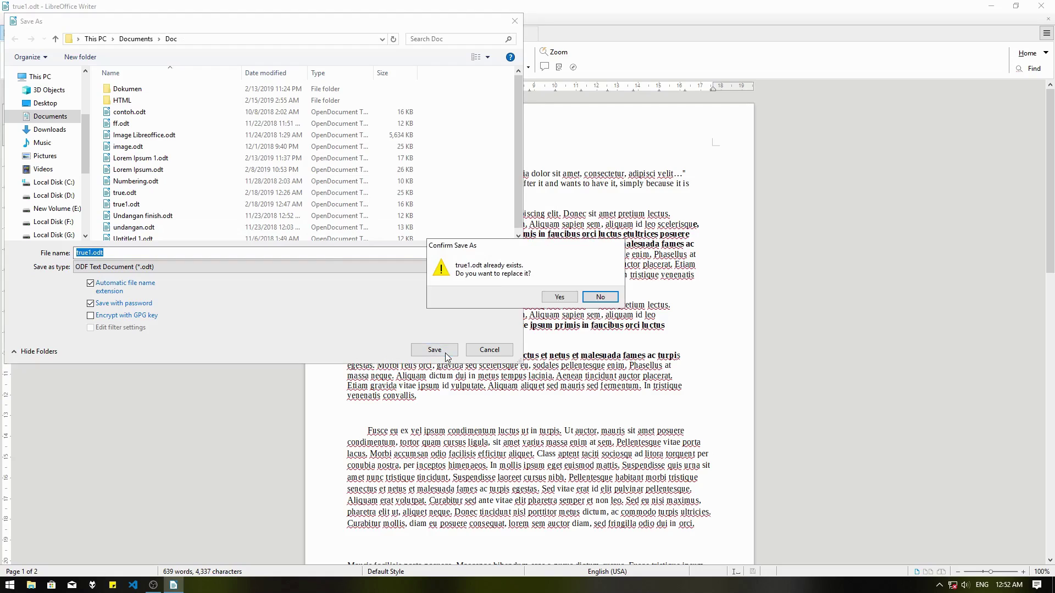
pyautogui.click(559, 296)
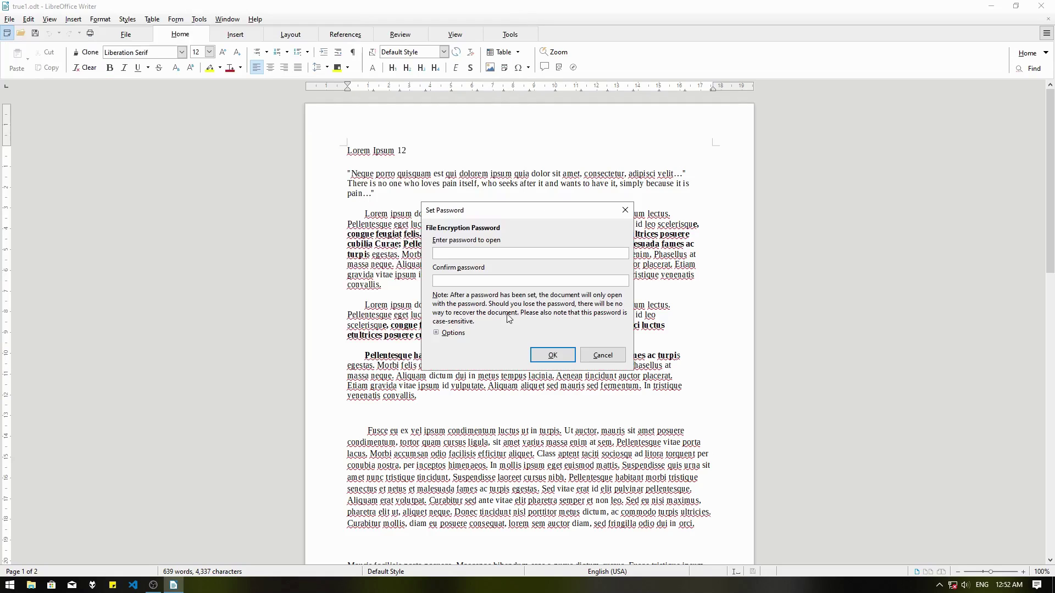
pyautogui.click(448, 333)
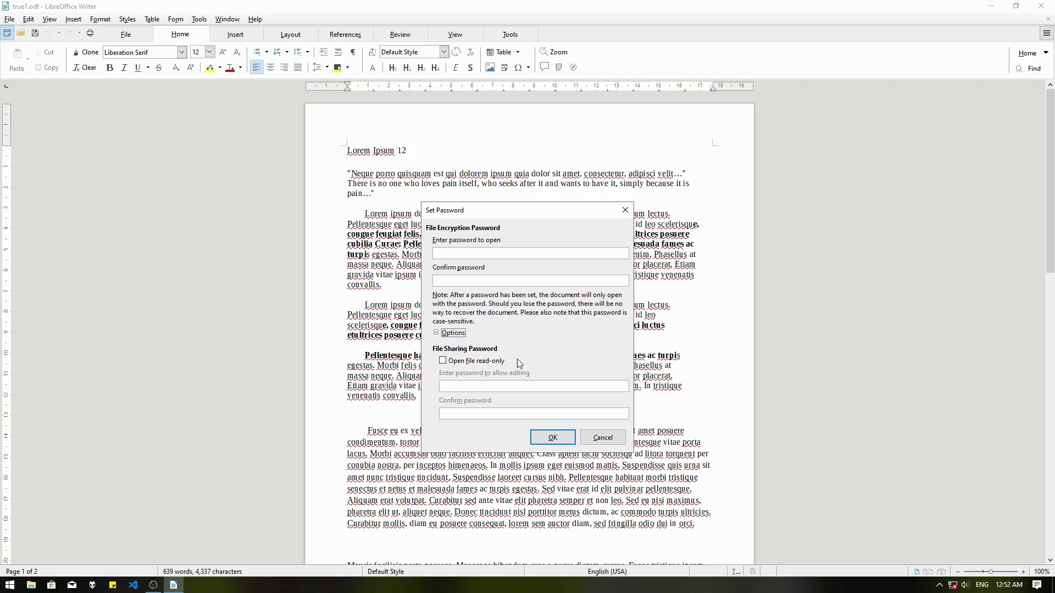
pyautogui.click(463, 364)
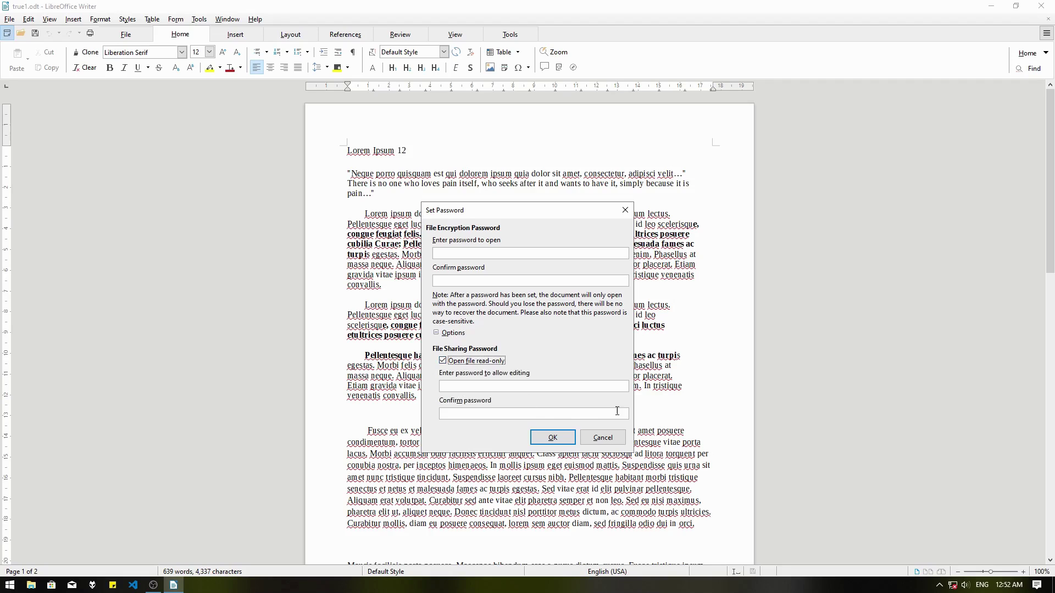
pyautogui.click(547, 442)
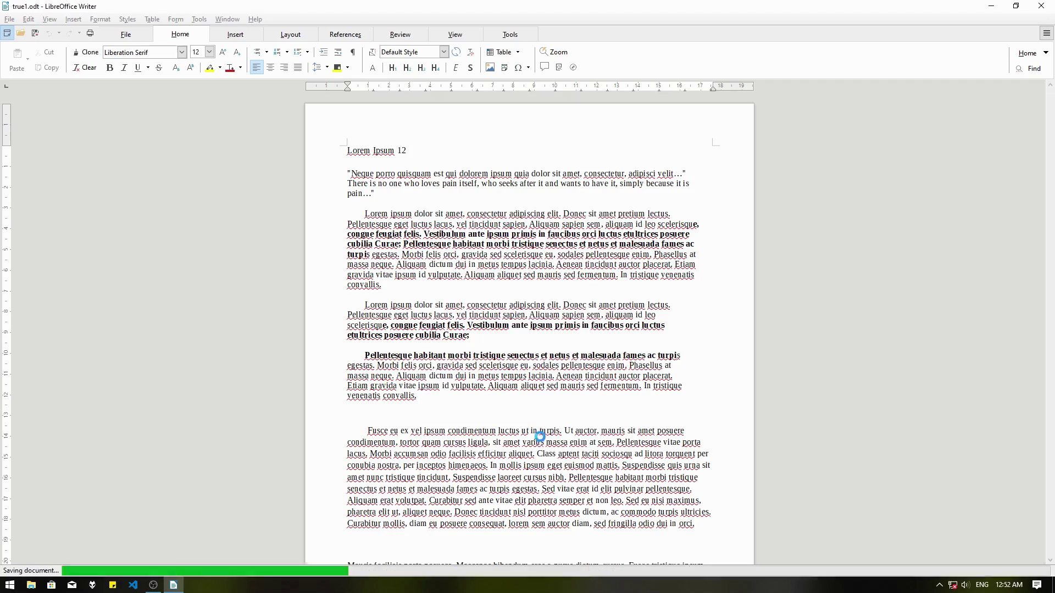
# Close true1.odt, reopen it read-only from recent files, and select the title through the second paragraph.
pyautogui.click(229, 20)
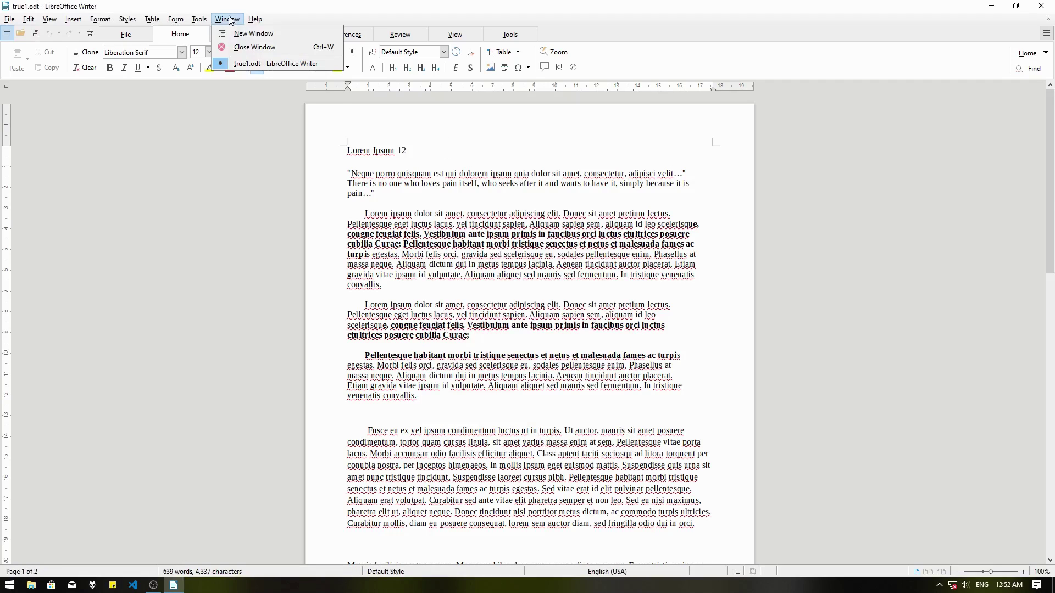
pyautogui.click(240, 47)
pyautogui.click(230, 137)
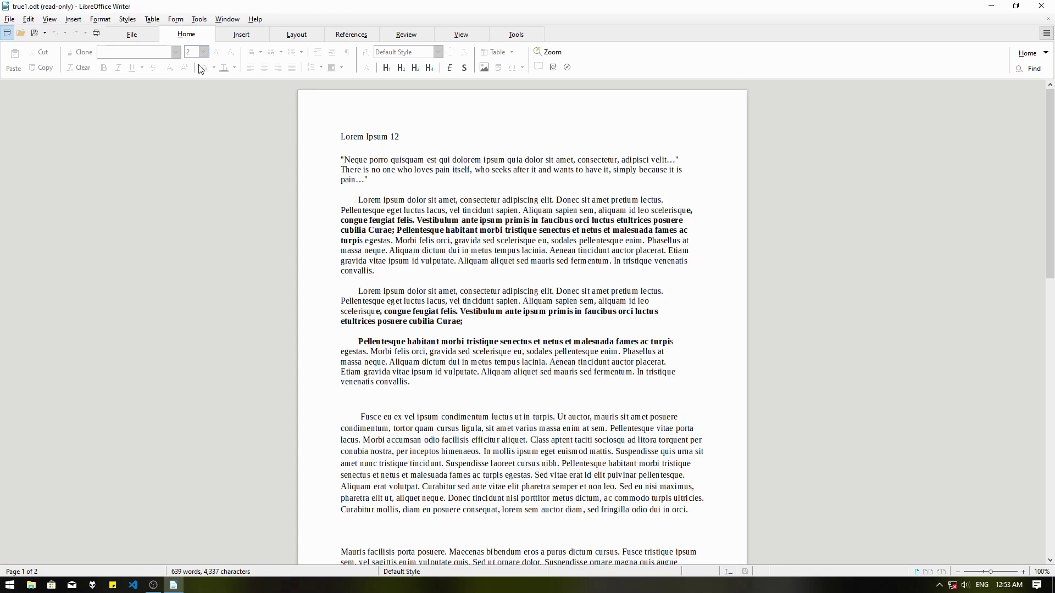
pyautogui.moveTo(340, 136); pyautogui.dragTo(509, 301)
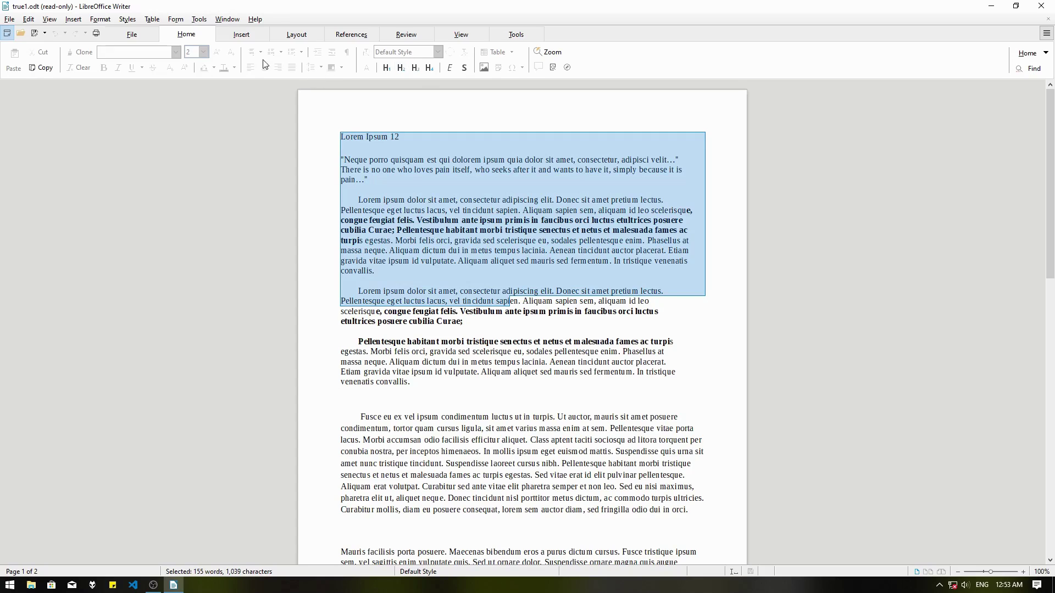
# Turn on Edit Mode from the Review tab so the document is editable.
pyautogui.click(240, 33)
pyautogui.scroll(-2, 307, 37)
pyautogui.scroll(3, 307, 37)
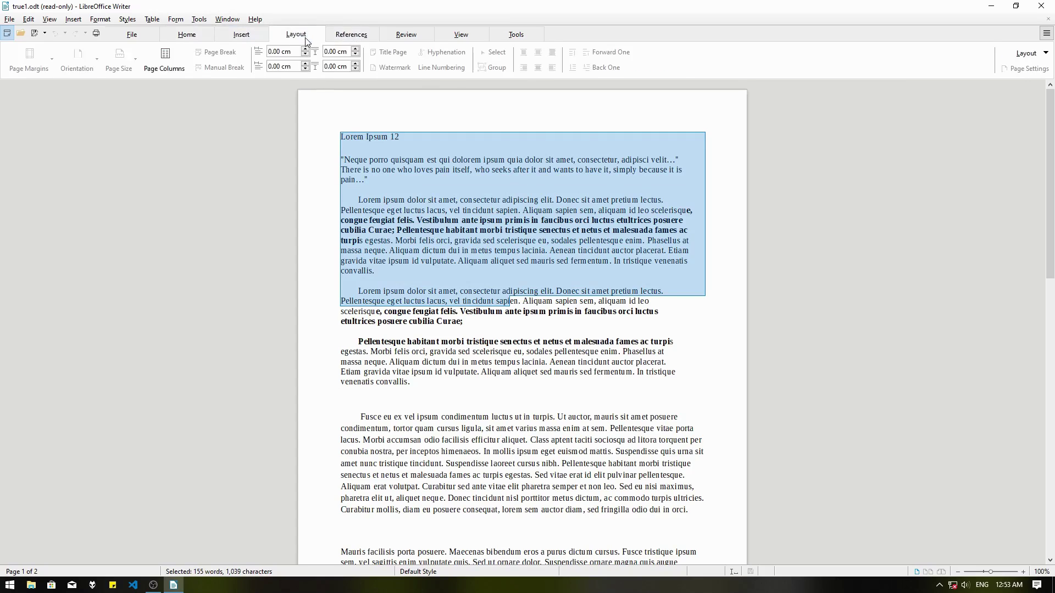
pyautogui.click(418, 31)
pyautogui.click(517, 59)
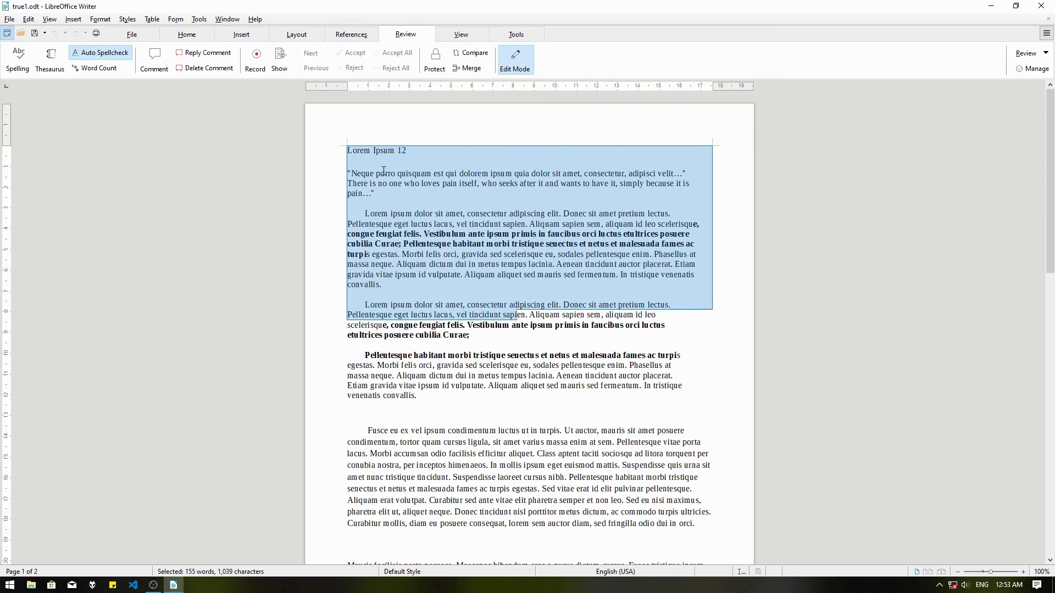
# Type 121212 after the title so it reads 'Lorem Ipsum 12 121212'.
pyautogui.click(384, 171)
pyautogui.write('121212')
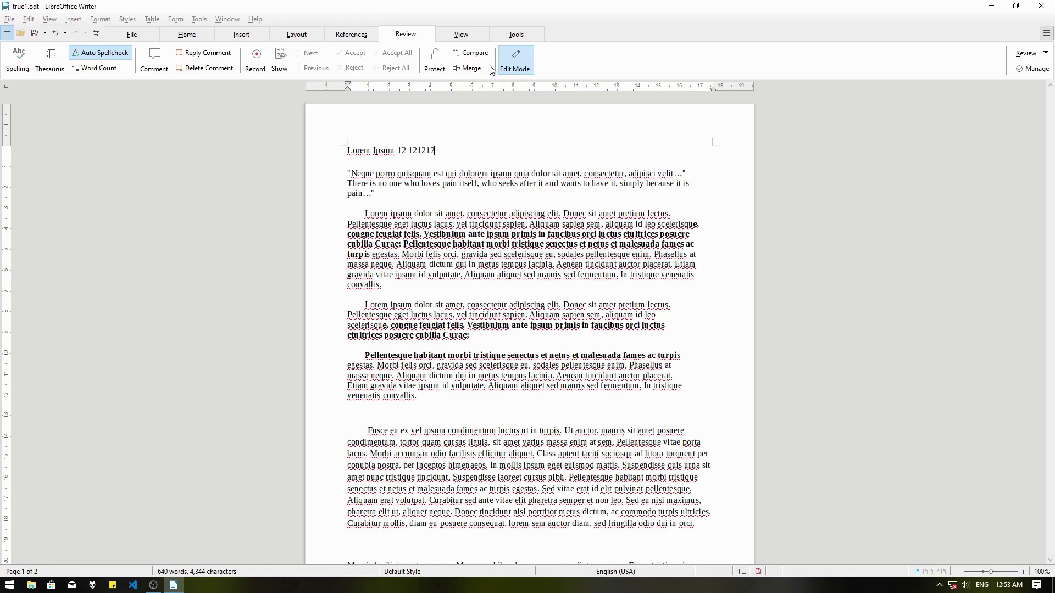
pyautogui.click(10, 20)
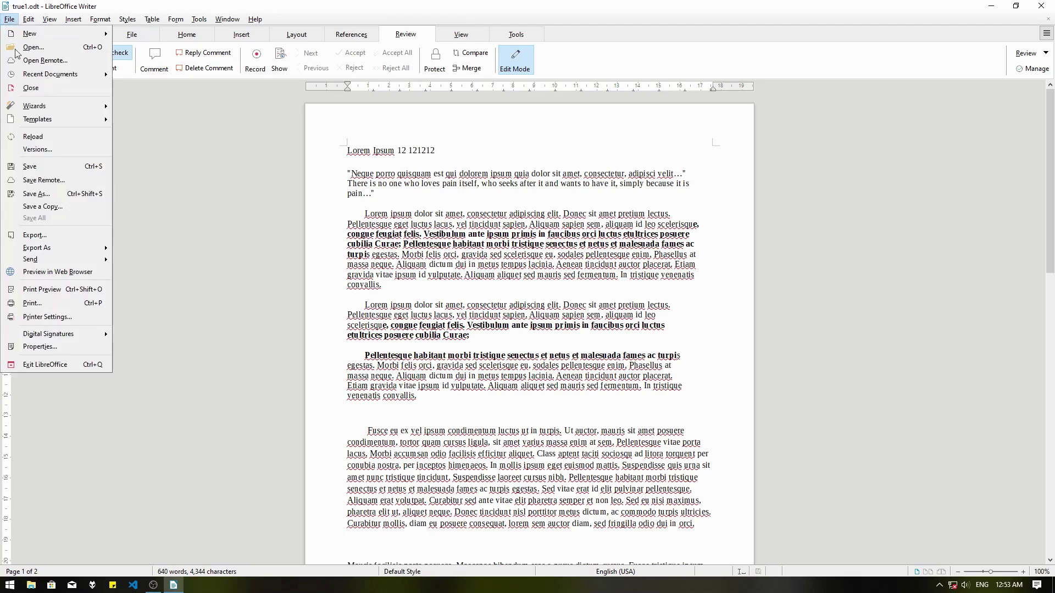
# Save over true1.odt with 'Open file read-only' ticked and an editing password entered.
pyautogui.click(53, 196)
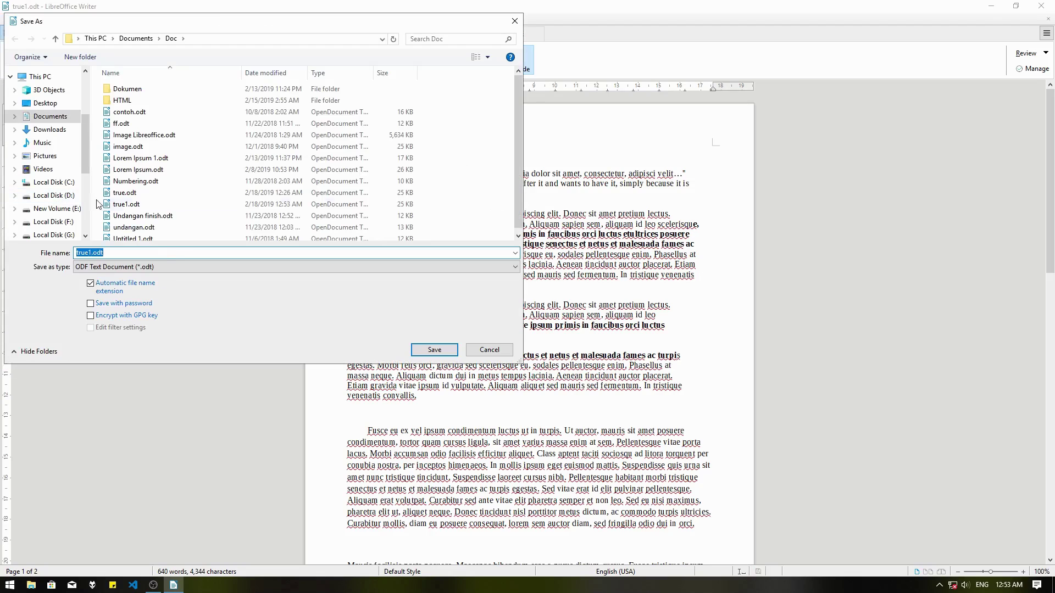
pyautogui.click(112, 307)
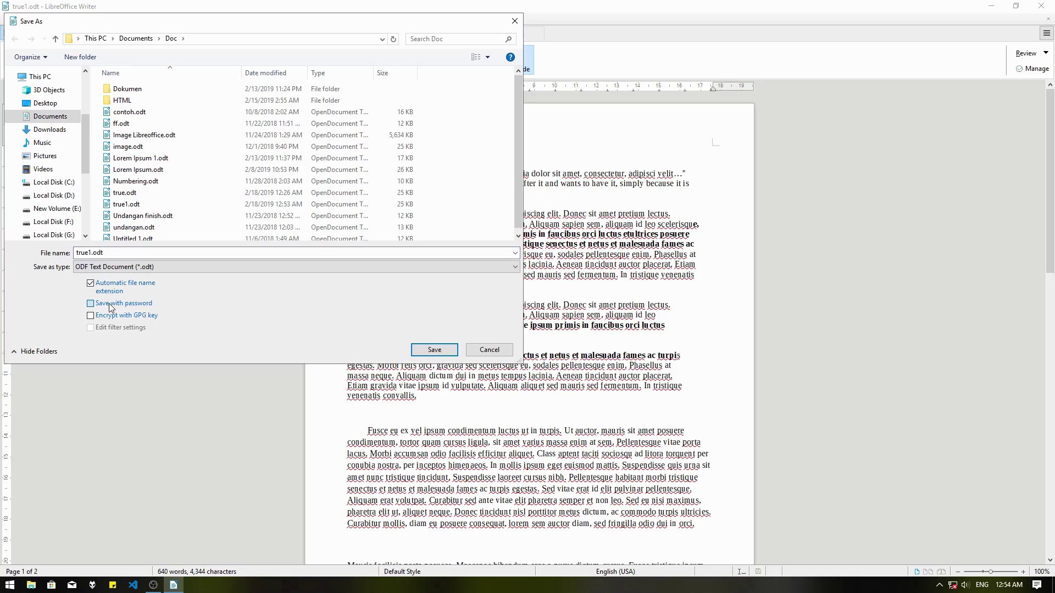
pyautogui.click(434, 351)
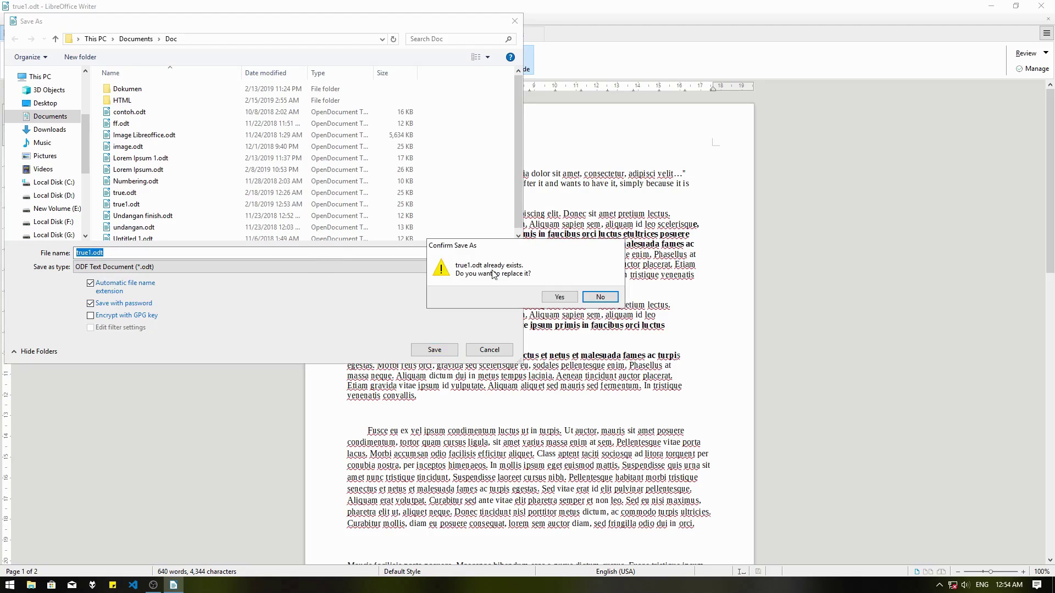
pyautogui.click(563, 298)
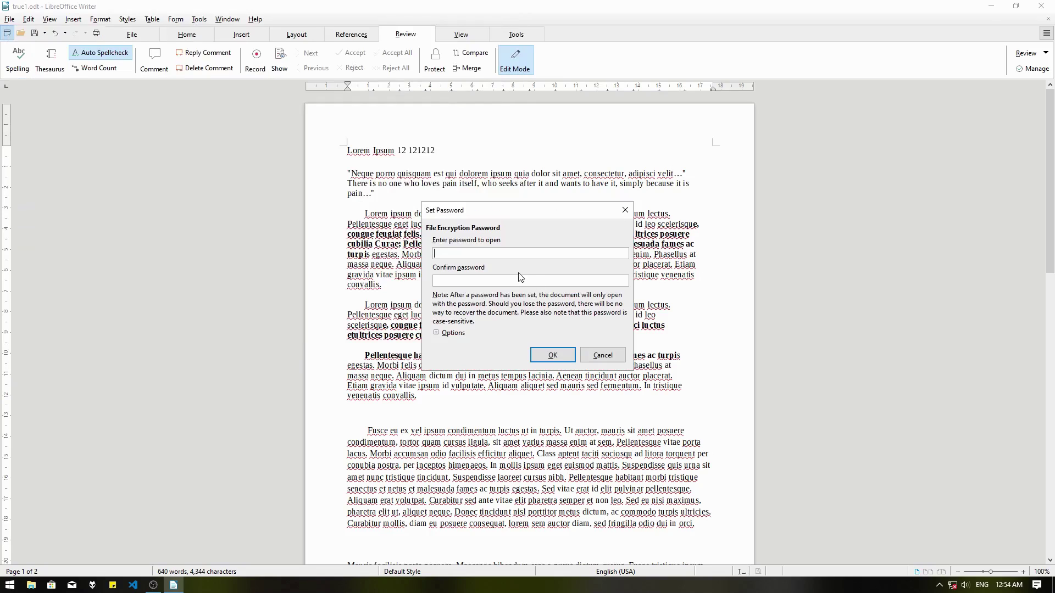
pyautogui.click(444, 335)
pyautogui.click(487, 360)
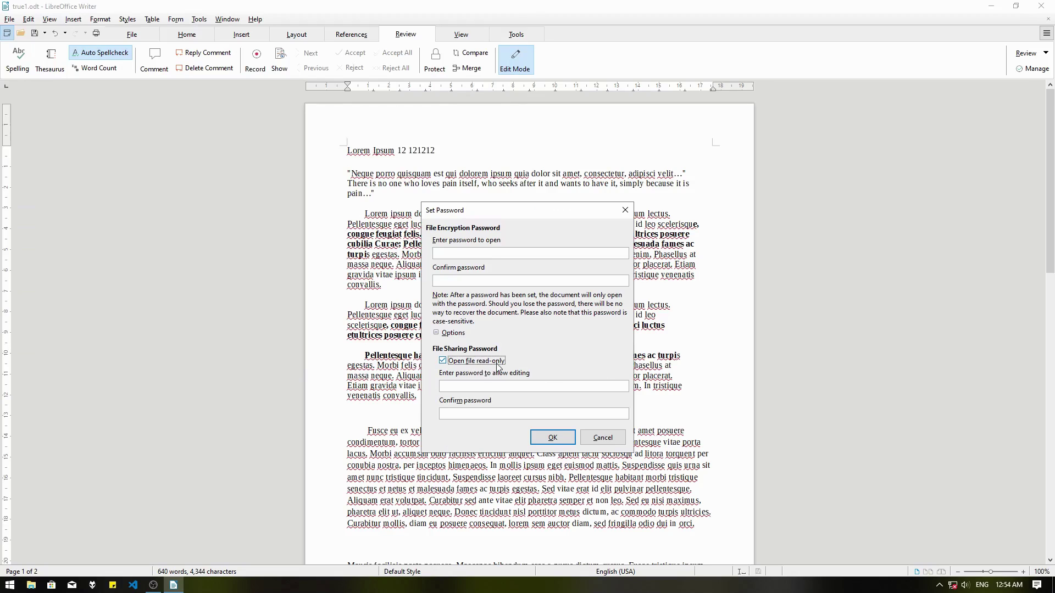
pyautogui.click(504, 389)
pyautogui.write('12')
pyautogui.click(552, 437)
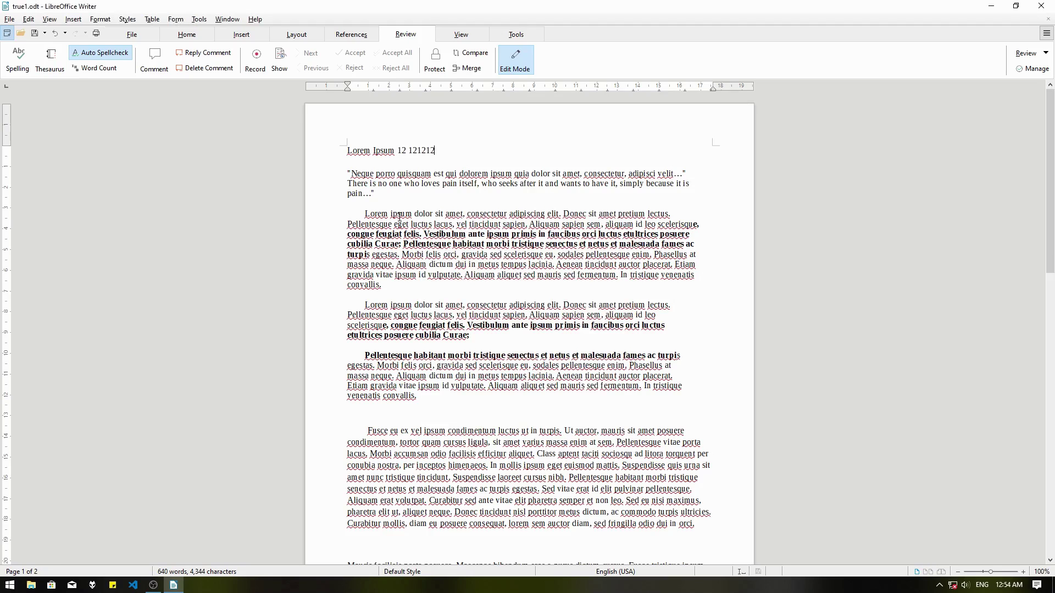
# Close true1.odt with Ctrl+W and reopen it from the recent files.
pyautogui.click(227, 19)
pyautogui.press('Escape')
pyautogui.hotkey('ctrl', 'w')
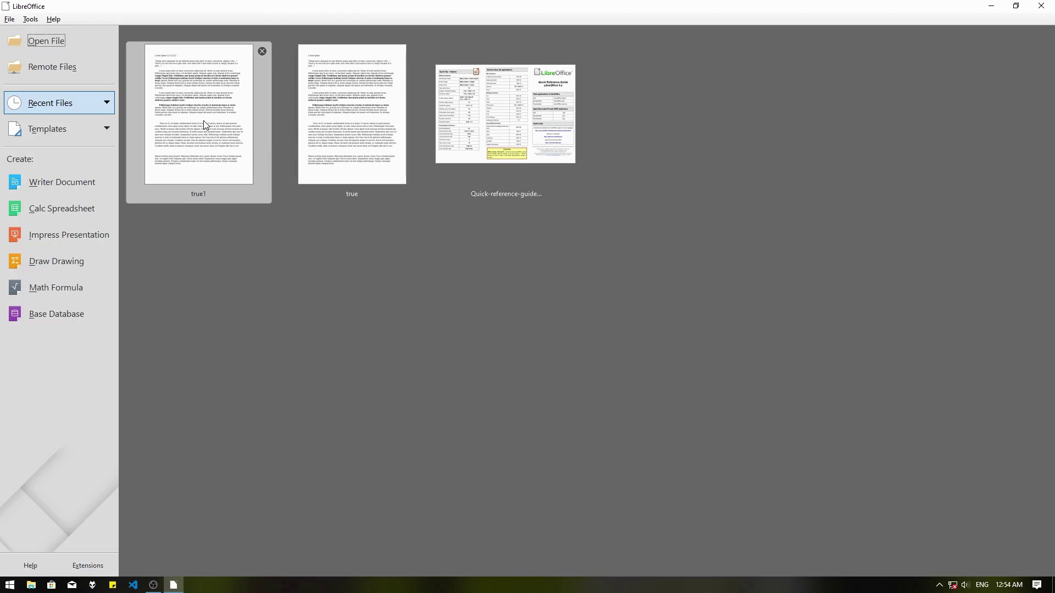
pyautogui.click(203, 124)
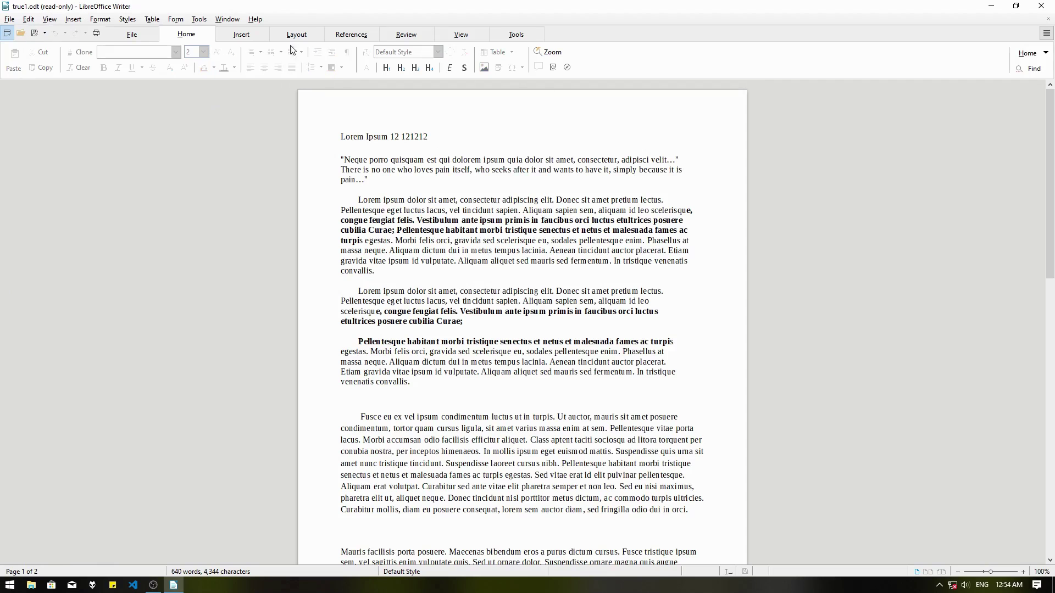
# Enable Edit Mode by entering the modify password.
pyautogui.click(390, 36)
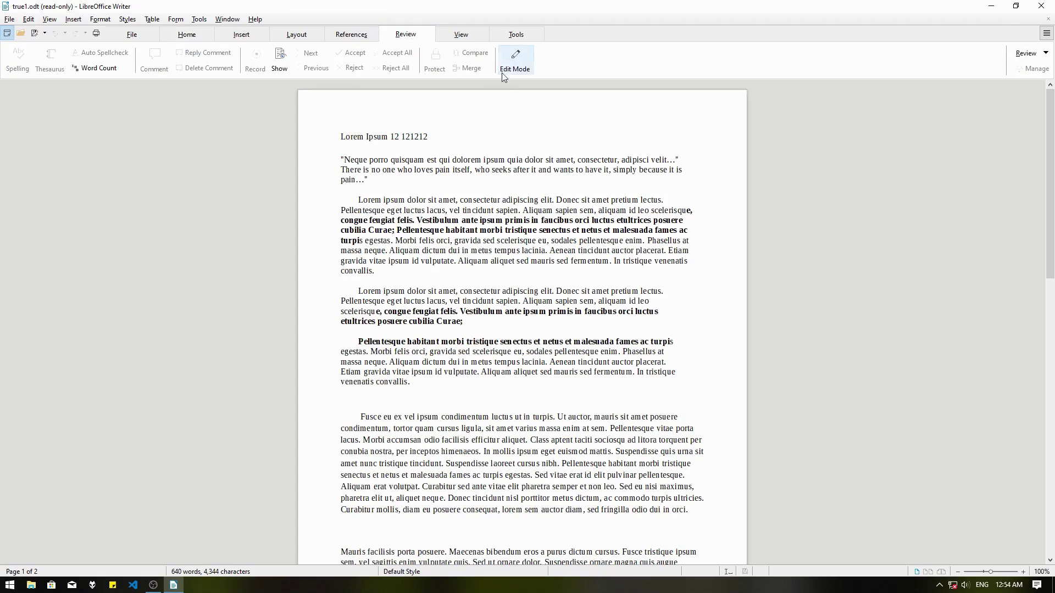
pyautogui.click(523, 64)
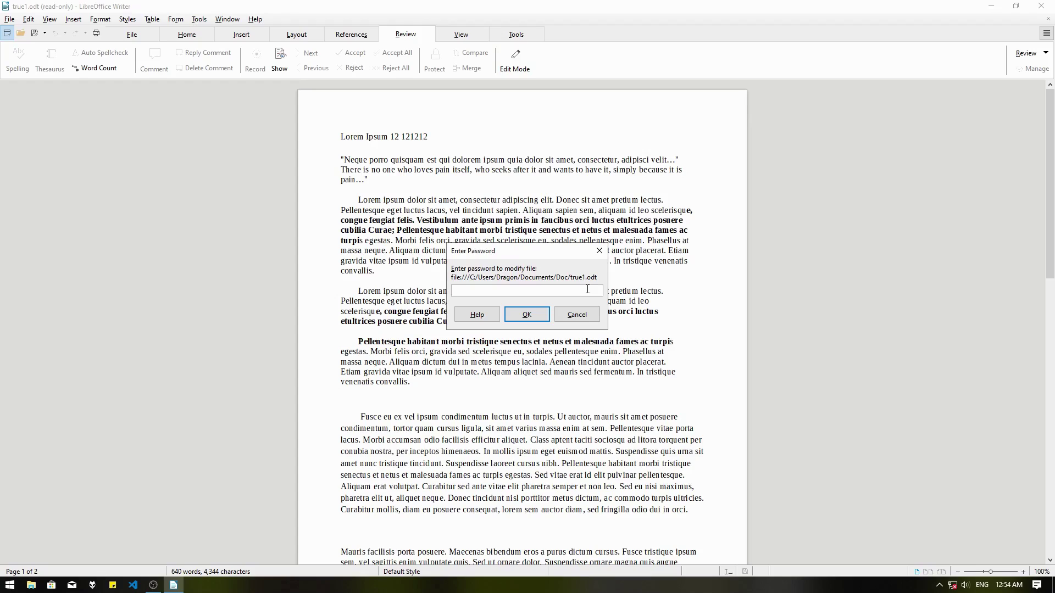
pyautogui.click(537, 316)
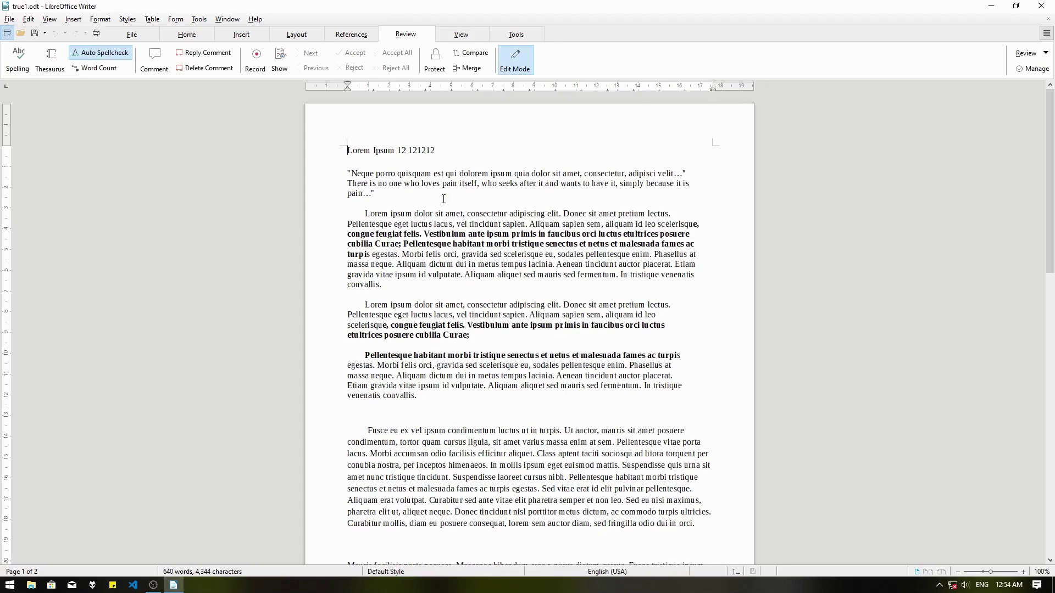
# Delete 121212 from the title, then switch the document back to read-only.
pyautogui.doubleClick(425, 151)
pyautogui.press('BackSpace')
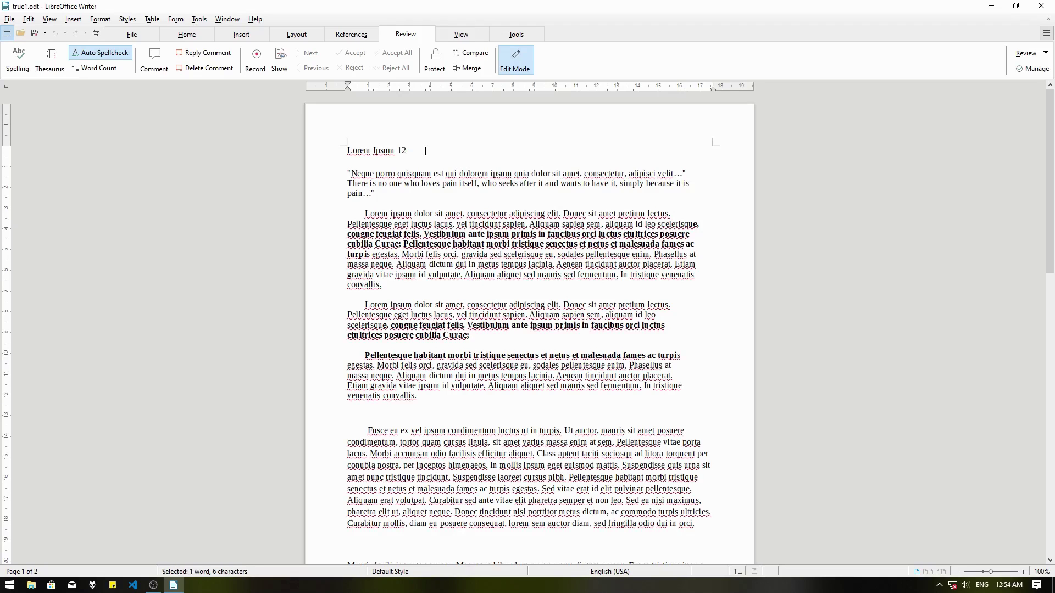
pyautogui.click(514, 70)
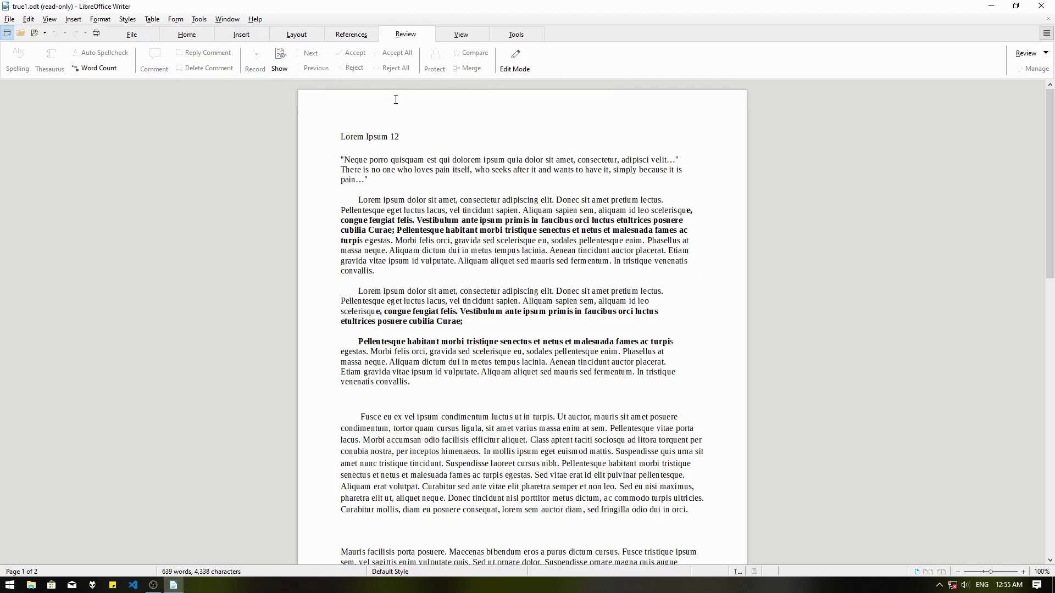
# Attempt to save over true1.odt and dismiss the resulting read-only write error.
pyautogui.click(10, 19)
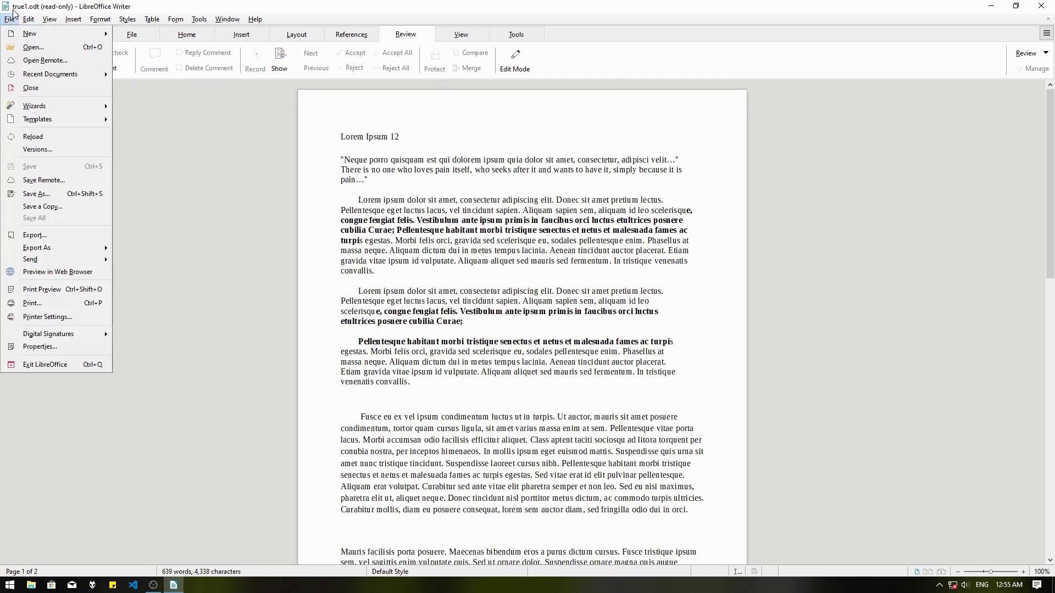
pyautogui.click(35, 193)
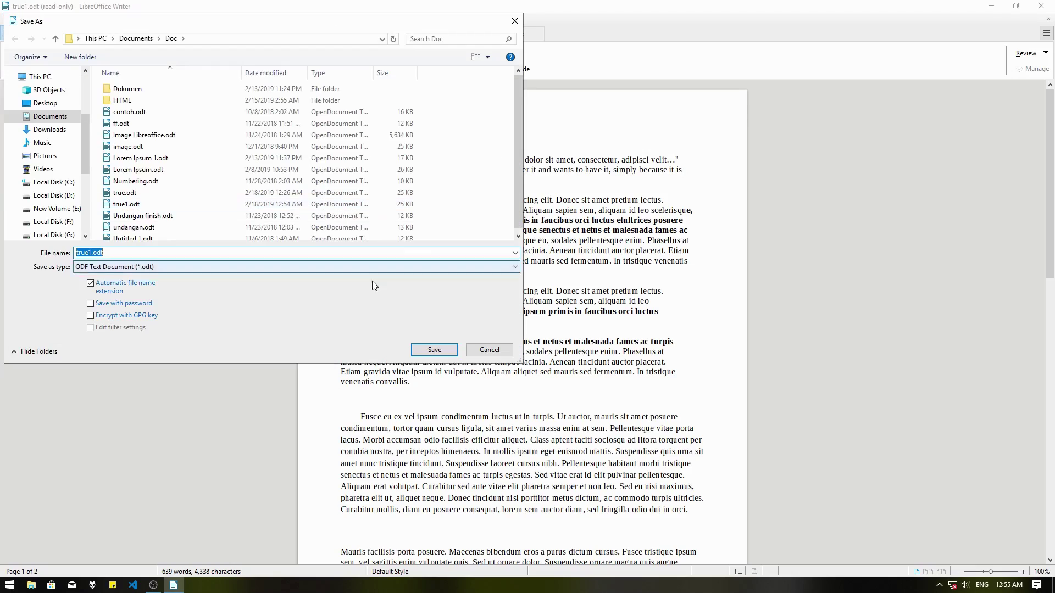
pyautogui.click(444, 350)
pyautogui.click(560, 298)
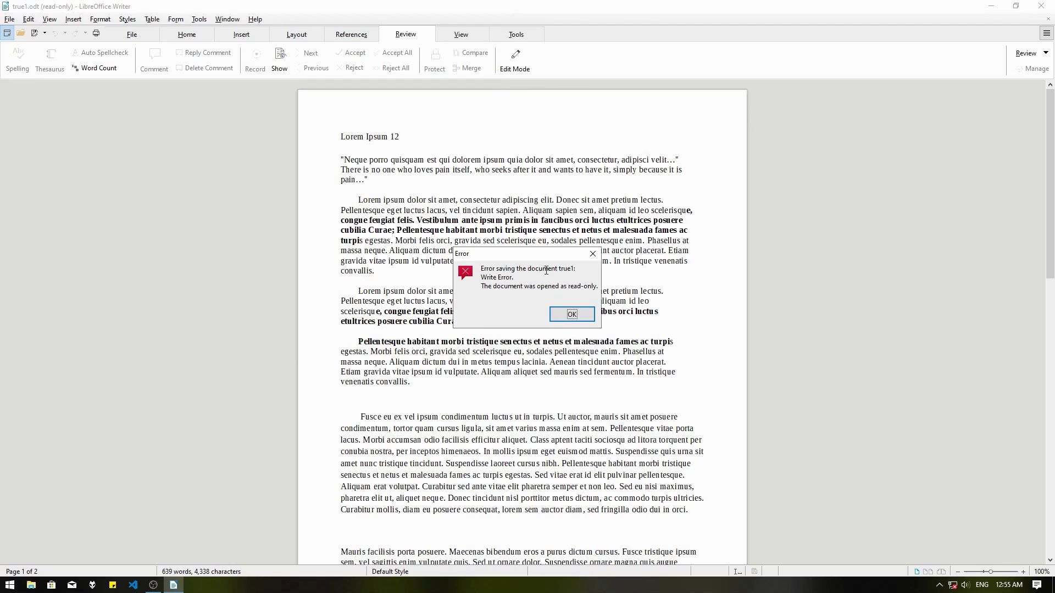
pyautogui.click(568, 315)
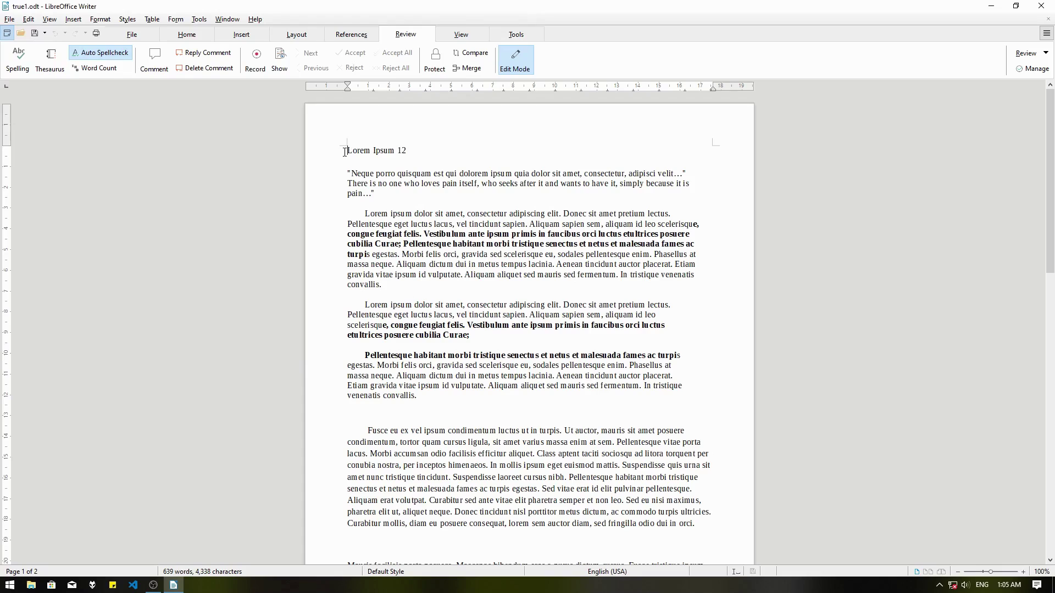
# Save over true1.odt with 'Save with password' ticked and an open password entered.
pyautogui.click(9, 20)
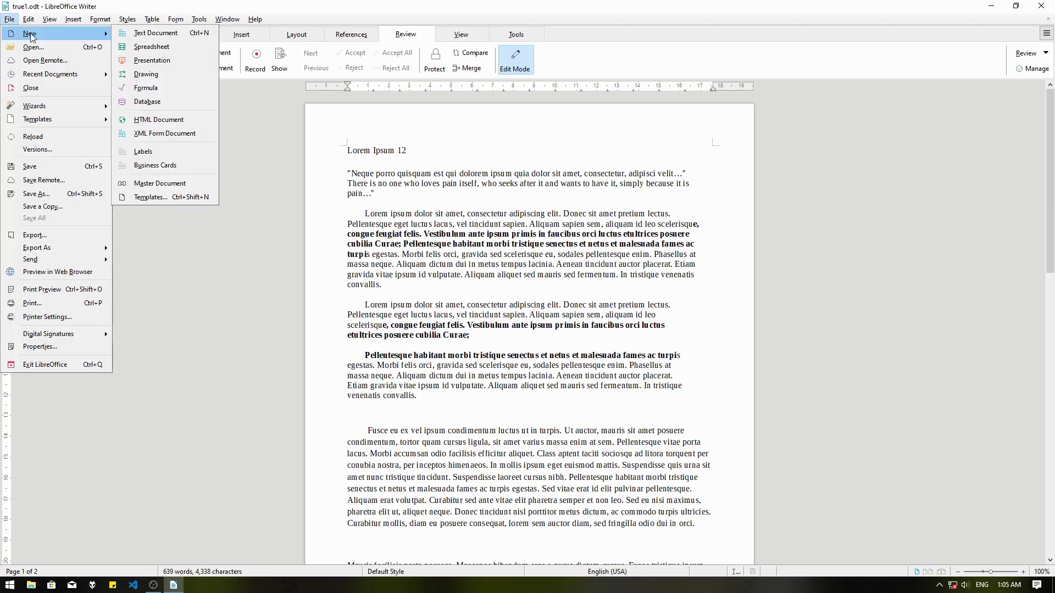
pyautogui.click(68, 194)
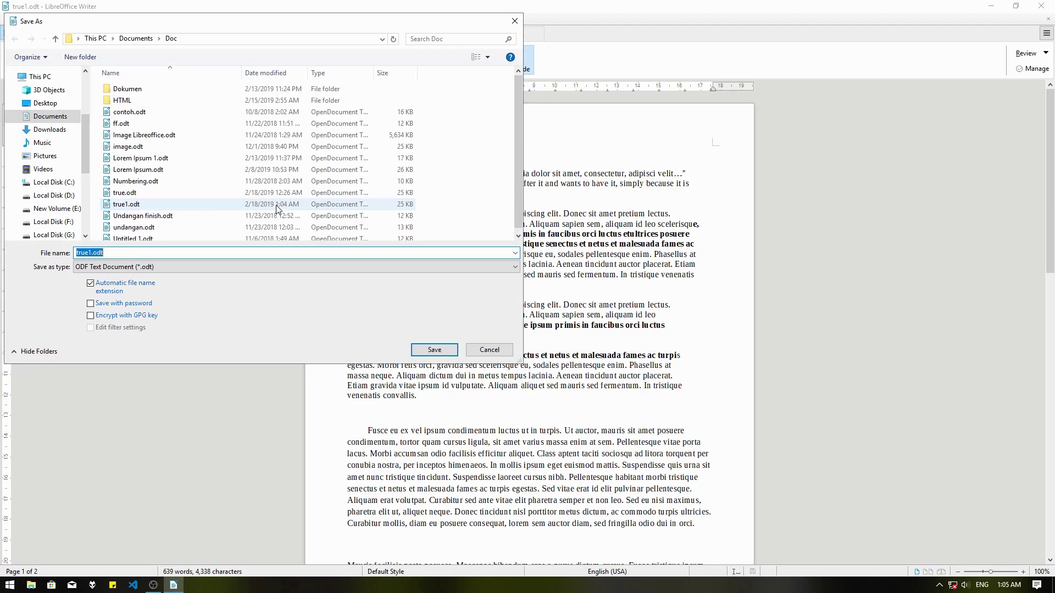
pyautogui.click(114, 305)
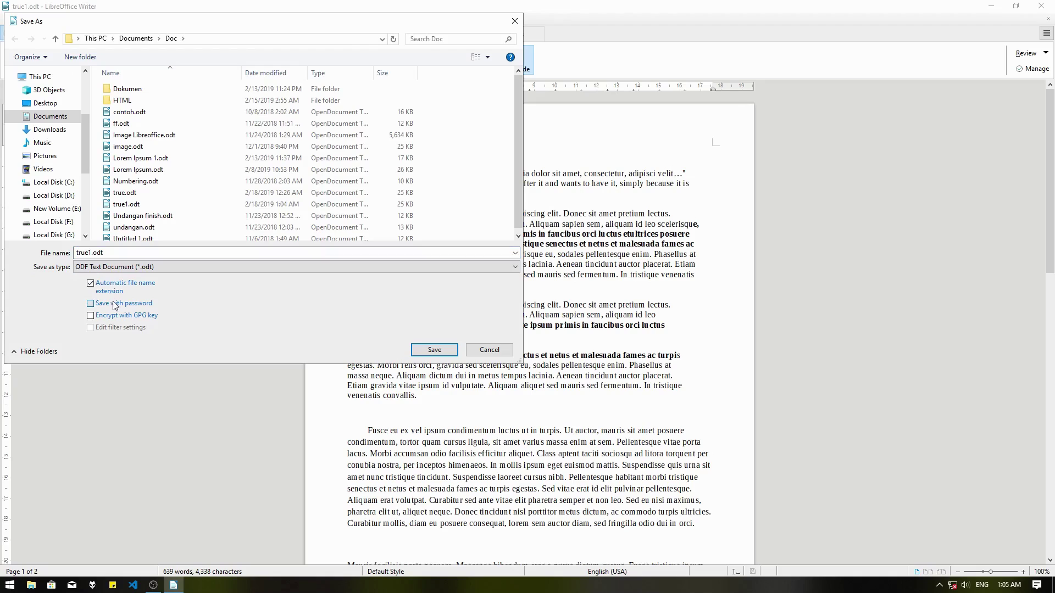
pyautogui.click(438, 351)
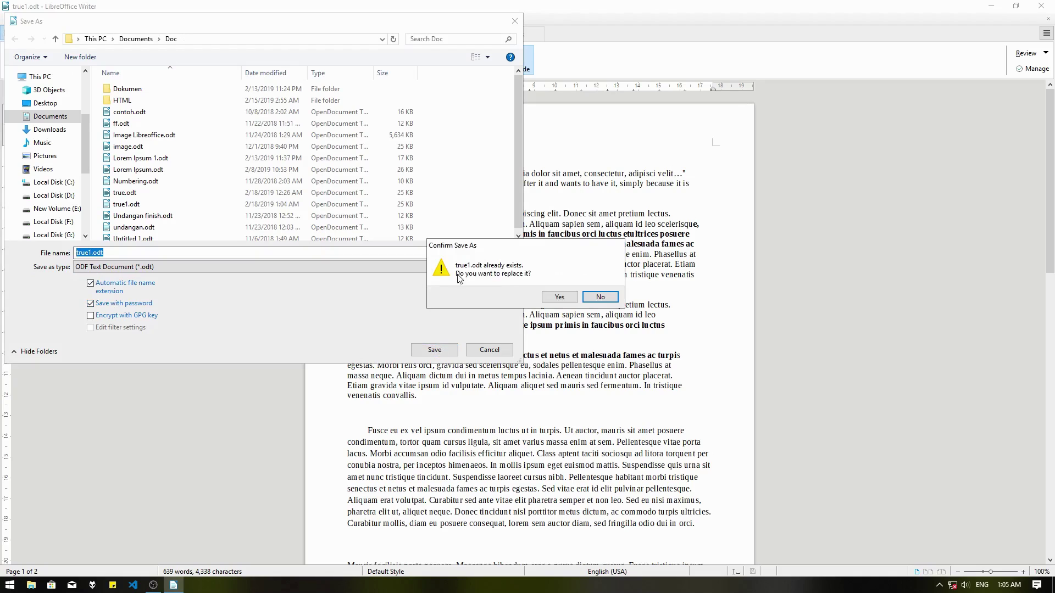
pyautogui.click(556, 299)
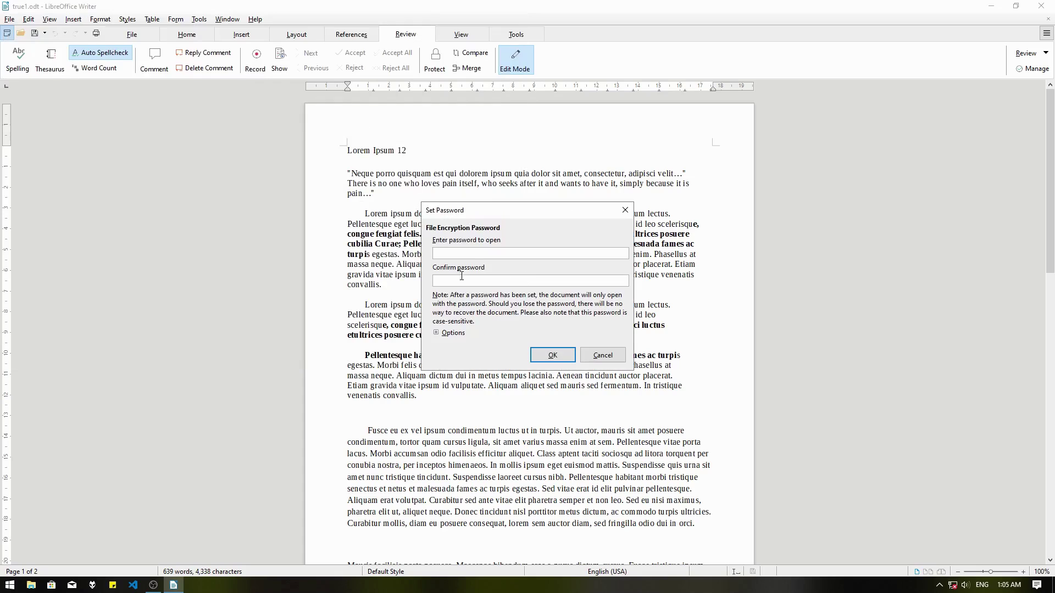
pyautogui.write('1212')
pyautogui.click(451, 333)
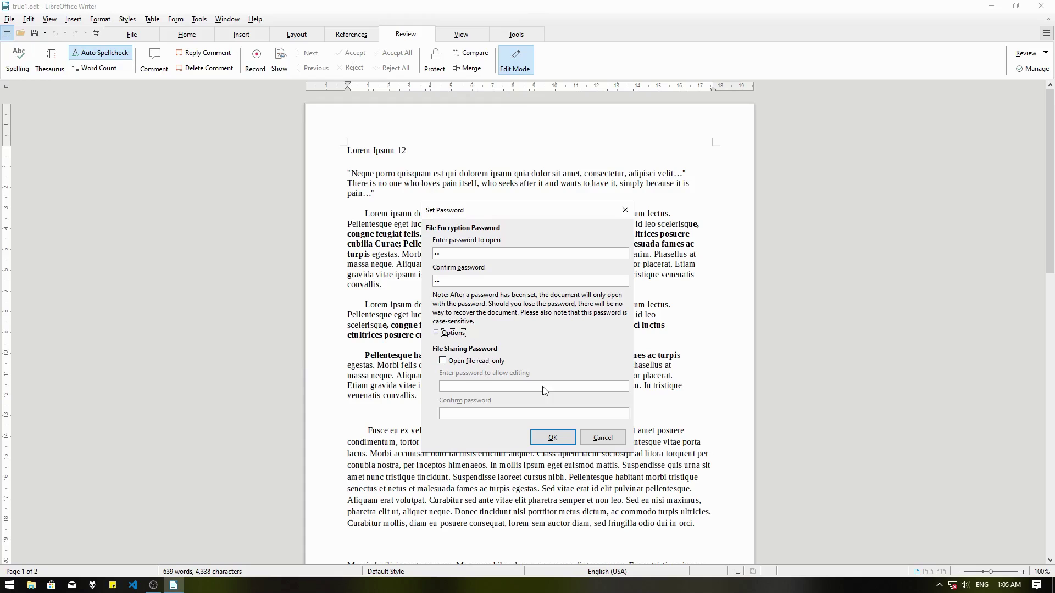
pyautogui.click(561, 437)
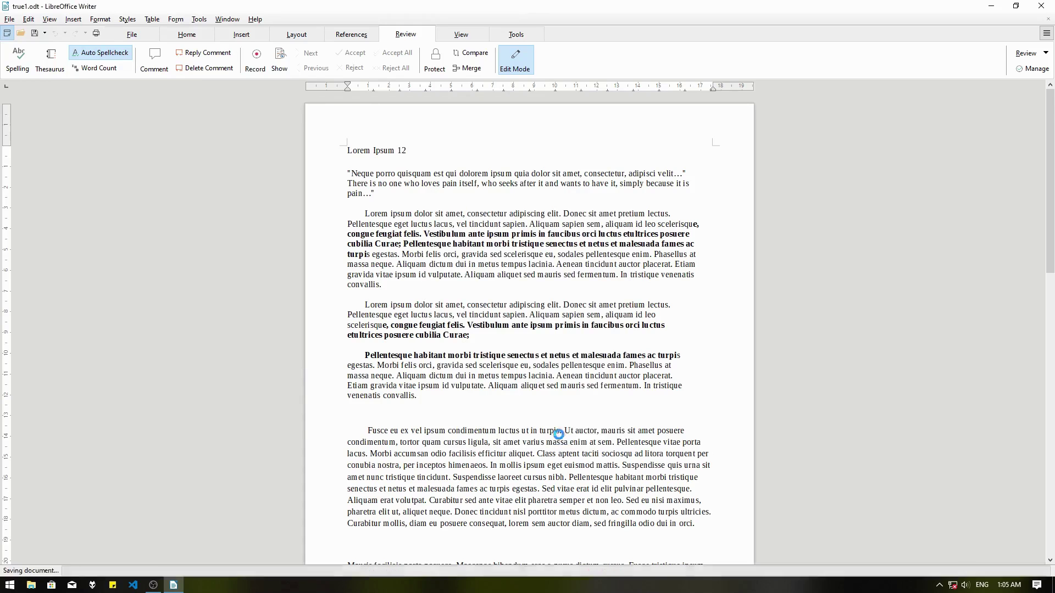
# Close true1.odt, then reopen the locked file from Start Center by entering its open password.
pyautogui.click(220, 19)
pyautogui.click(245, 47)
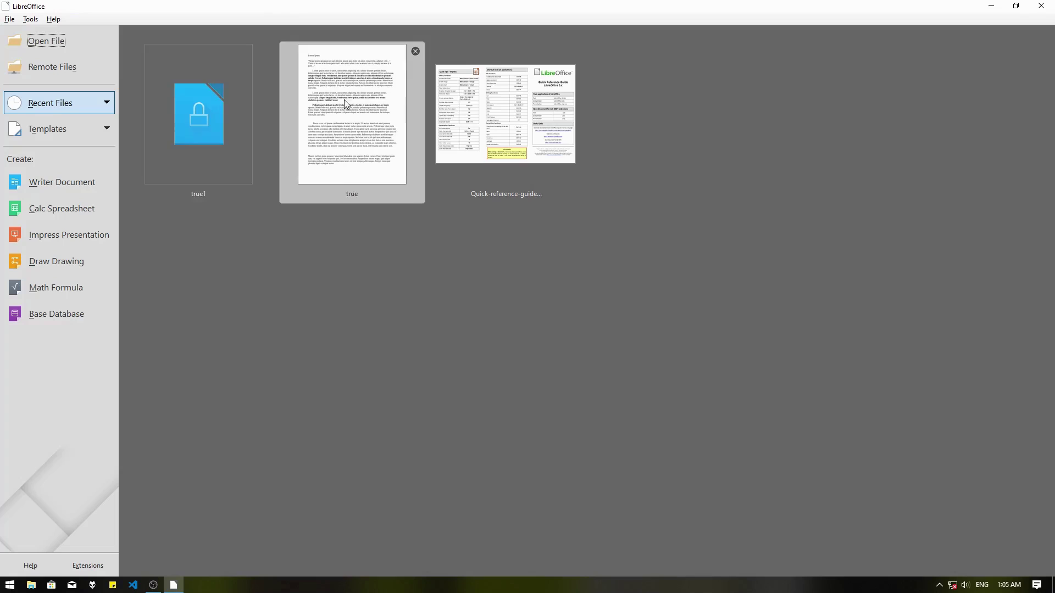
pyautogui.click(226, 145)
pyautogui.write('12')
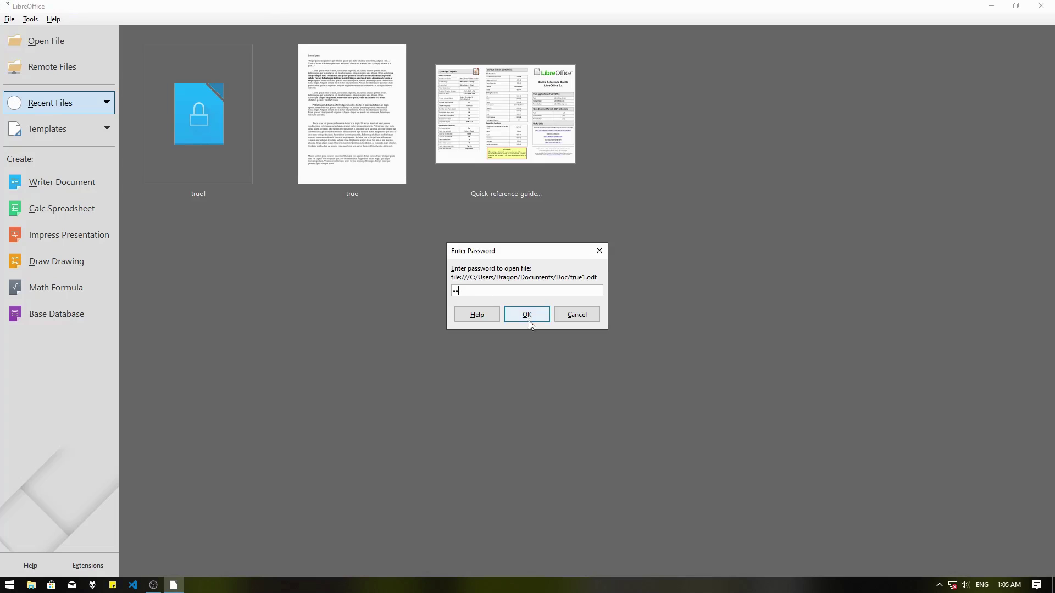
pyautogui.click(528, 316)
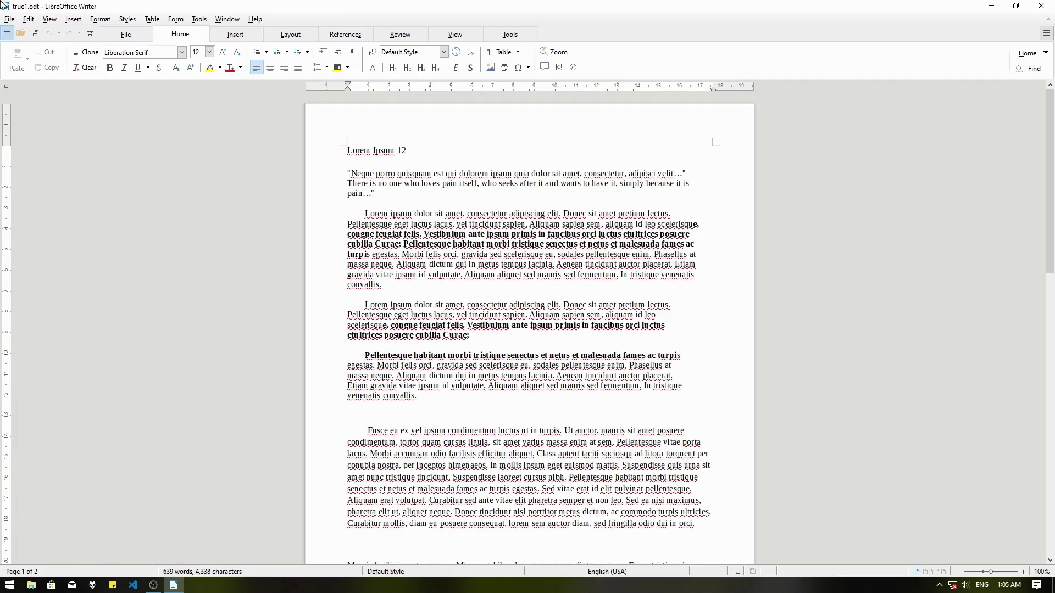
# Save over true1.odt with 'Save with password' unticked, removing the password.
pyautogui.click(10, 19)
pyautogui.moveTo(49, 19)
pyautogui.moveTo(9, 19)
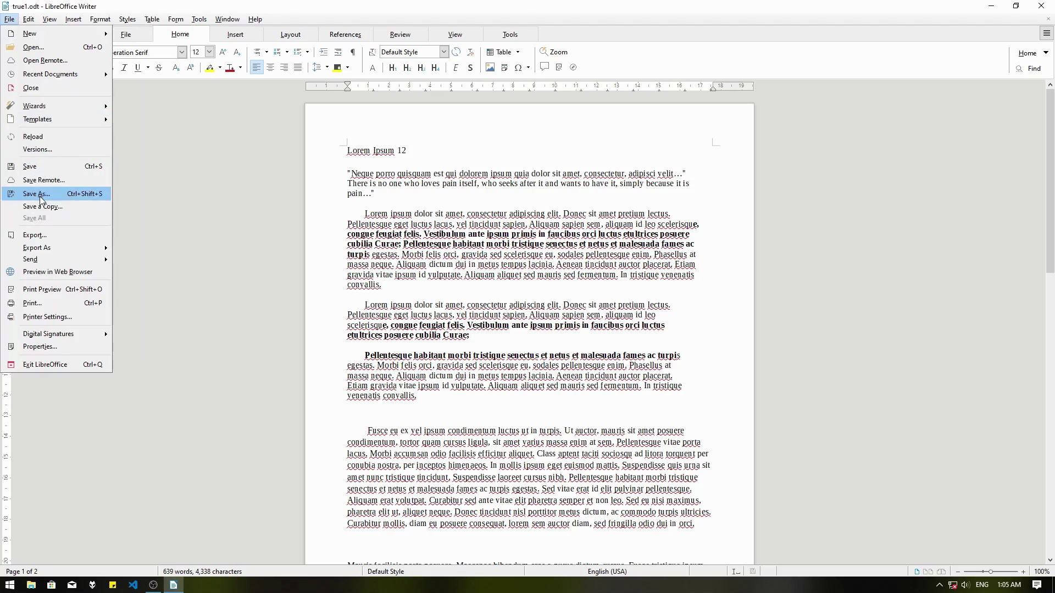
pyautogui.click(33, 198)
pyautogui.click(129, 304)
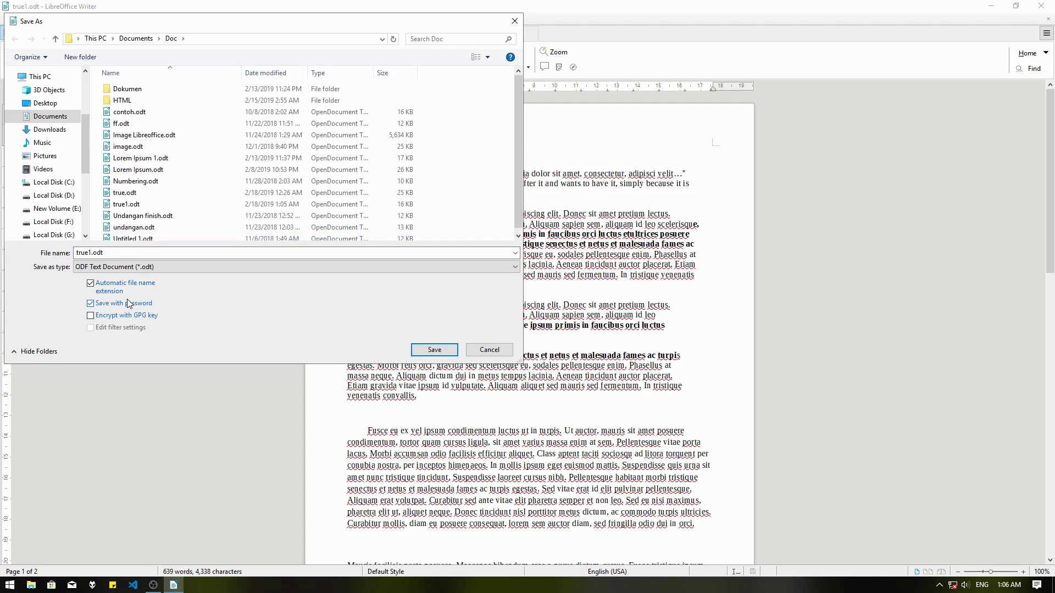
pyautogui.click(126, 305)
pyautogui.click(428, 351)
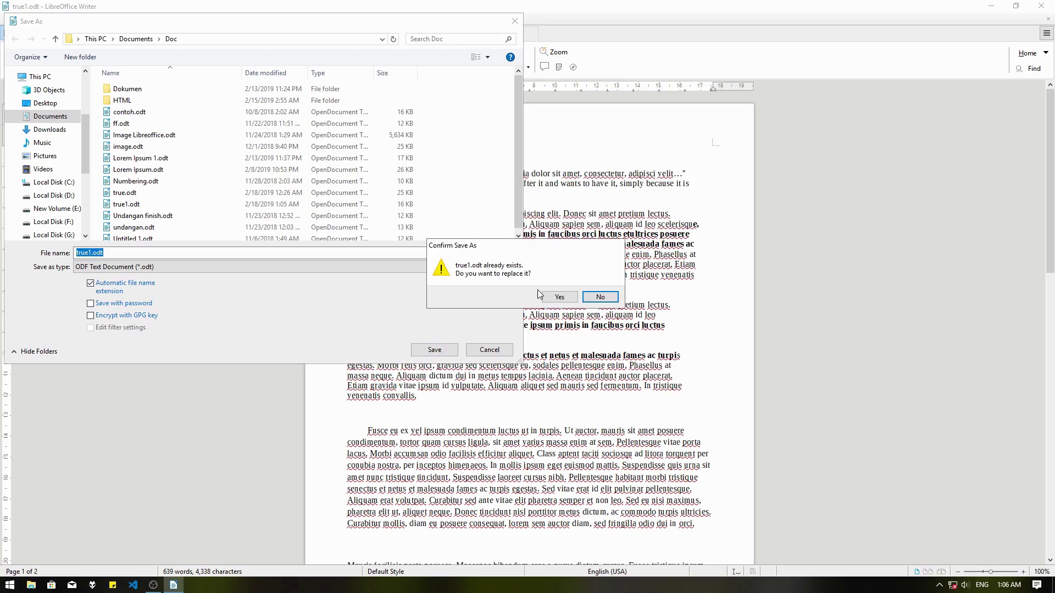
pyautogui.click(559, 297)
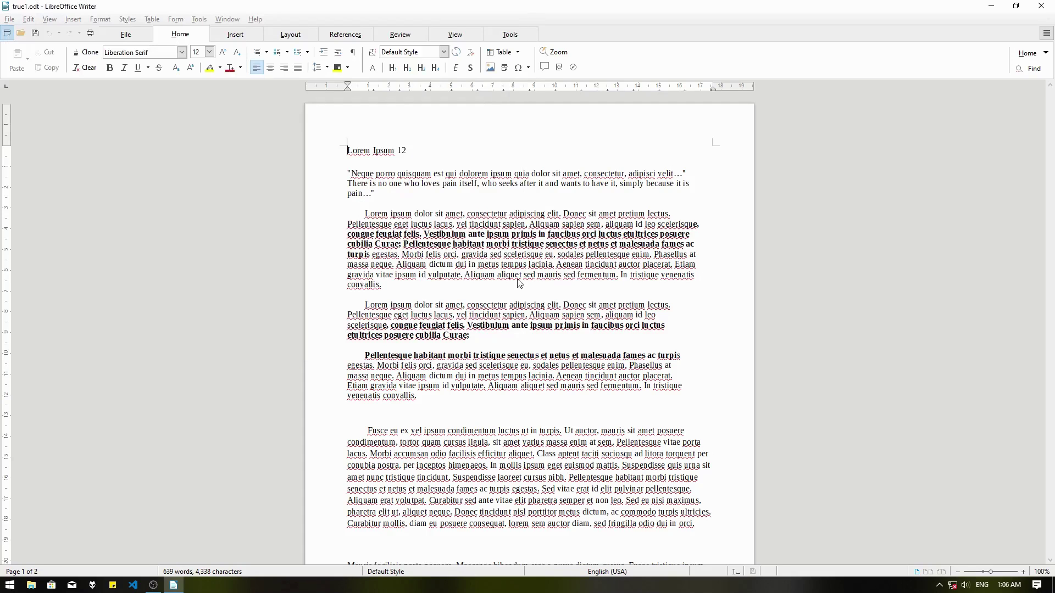
# Close true1.odt and reopen it from recent files without a password prompt.
pyautogui.click(237, 20)
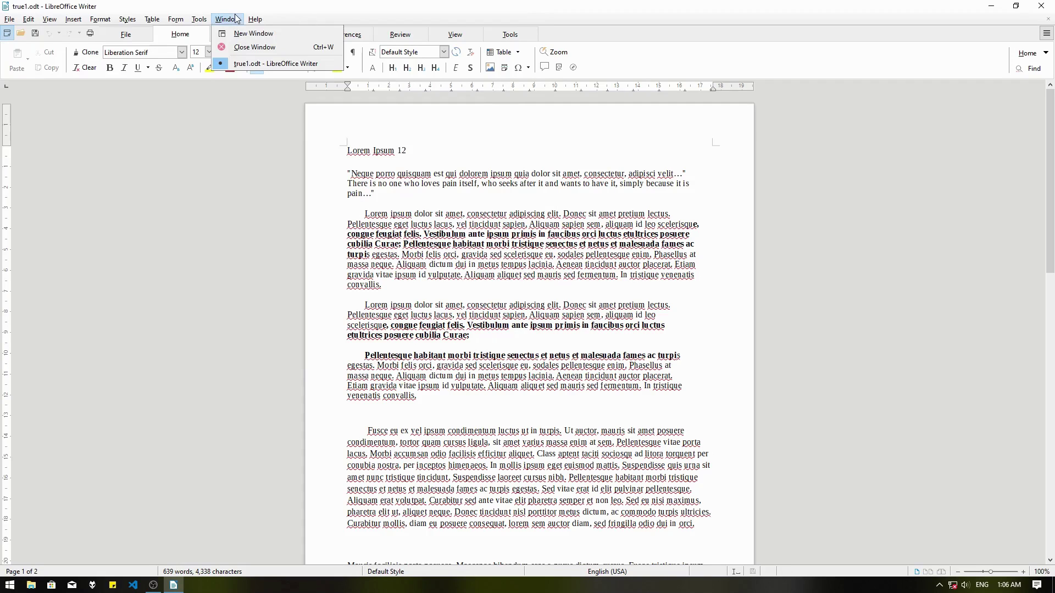
pyautogui.click(243, 46)
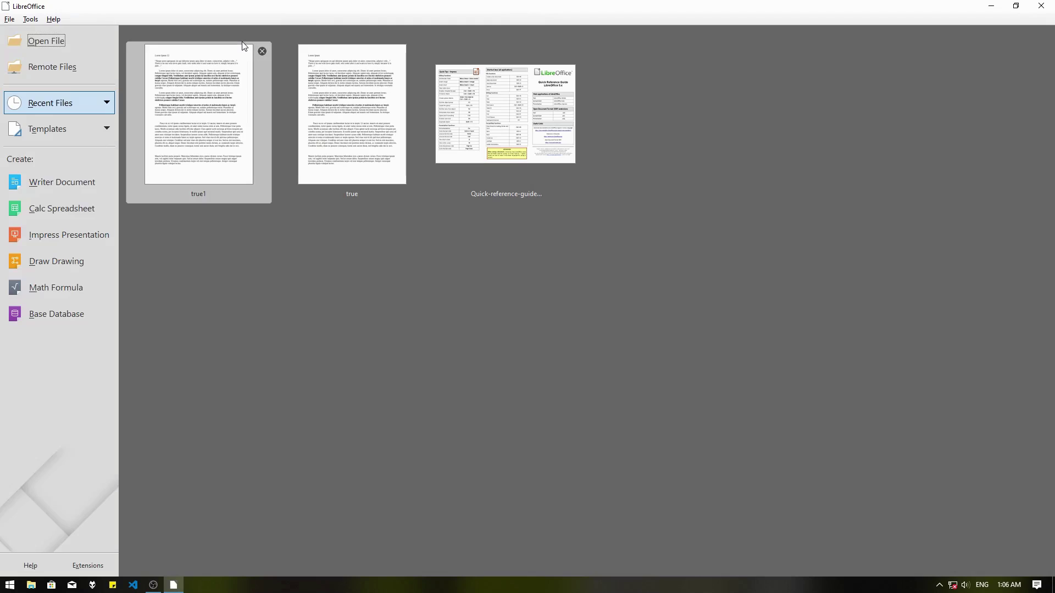
pyautogui.click(214, 95)
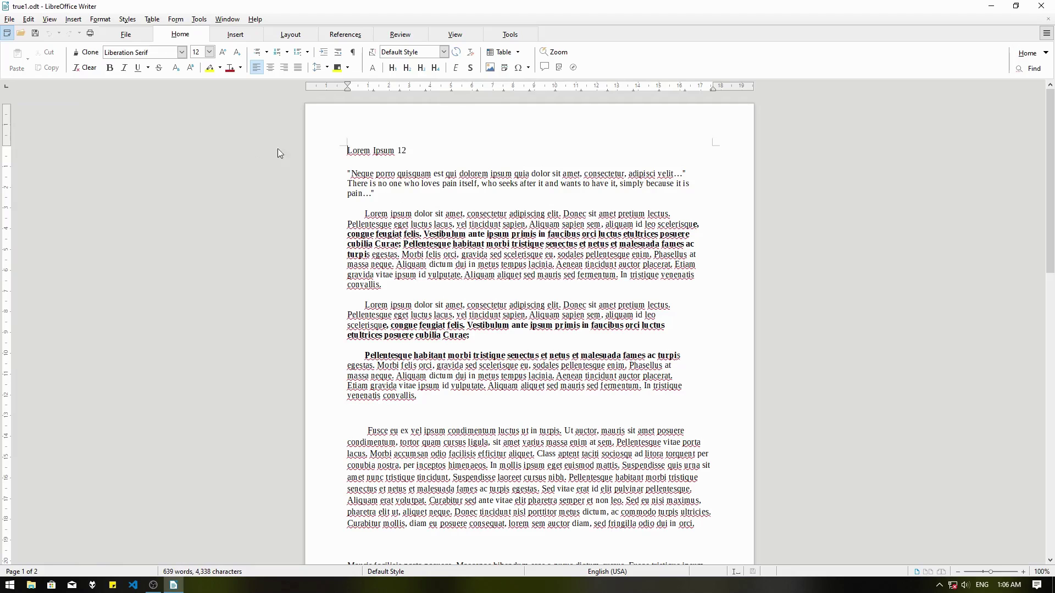